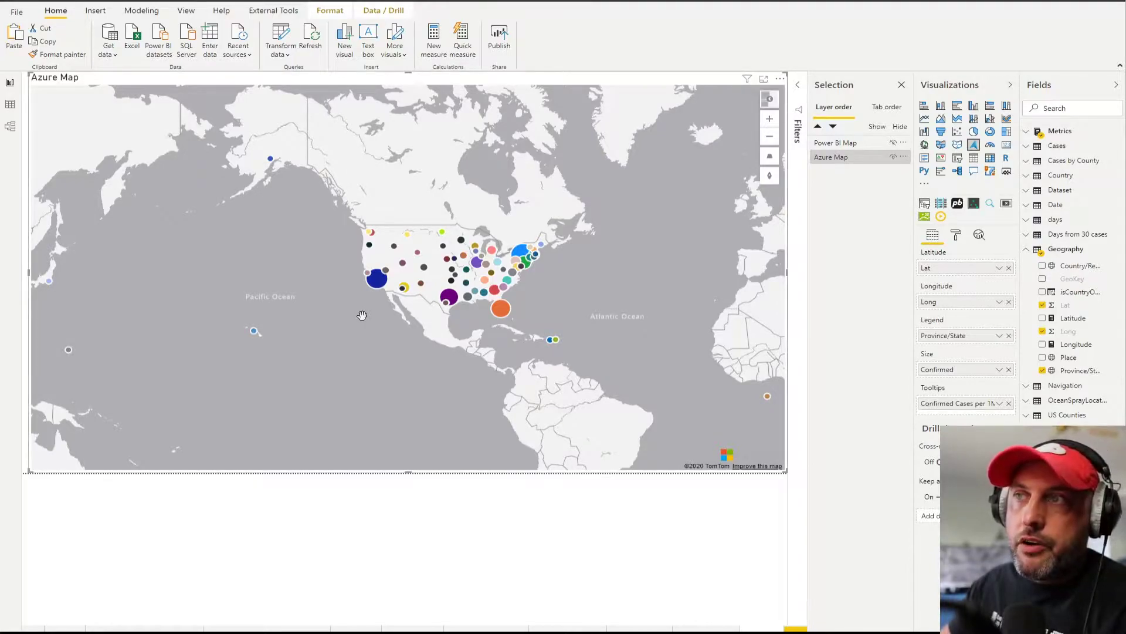
- Pan the Azure Map slightly right and down to shift the state case bubbles
drag(361, 357, 391, 375)
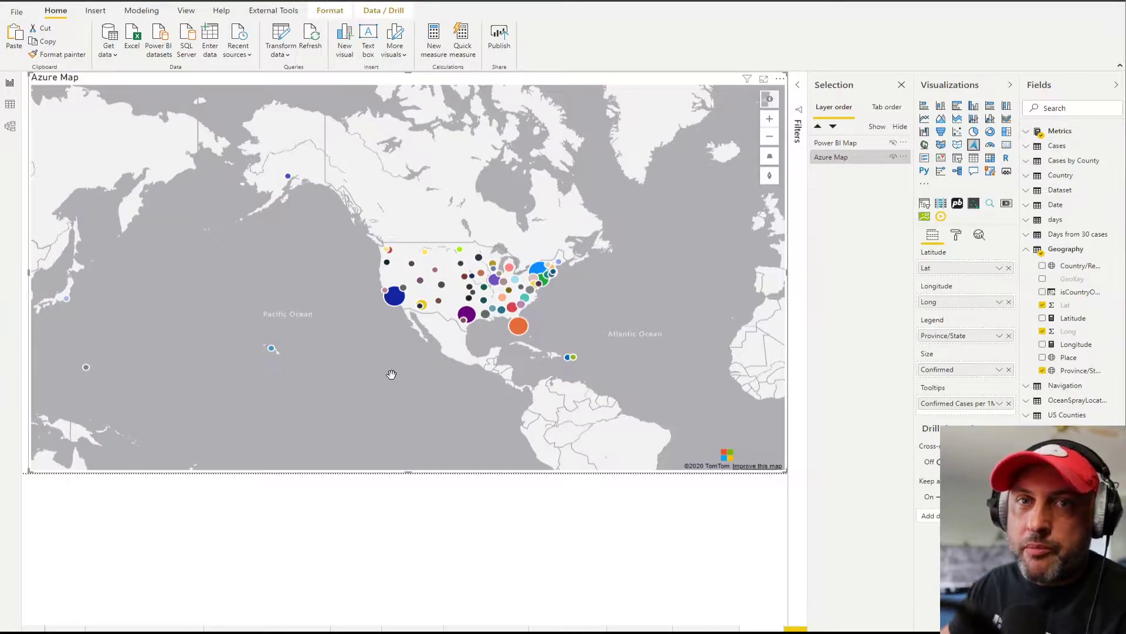
drag(391, 375, 416, 384)
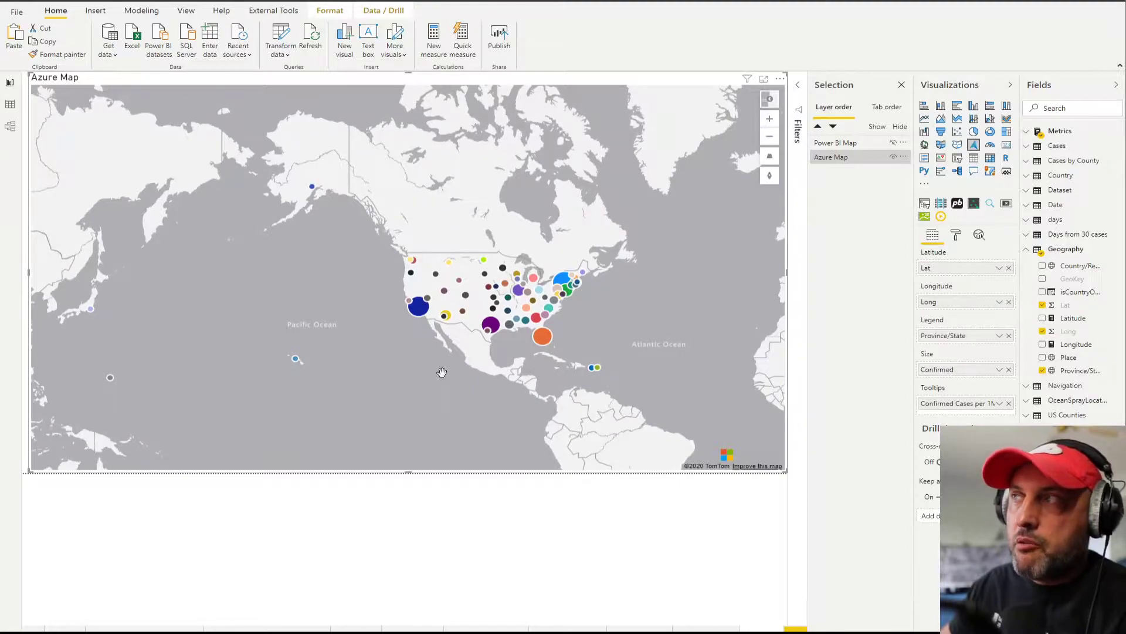
click(893, 143)
click(893, 142)
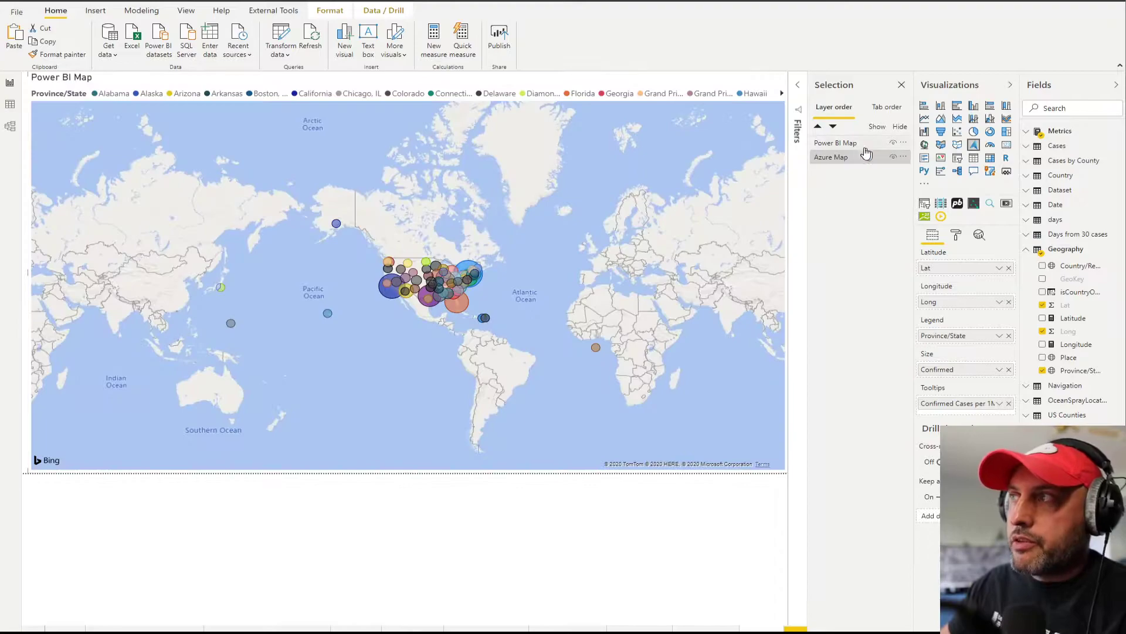
click(858, 144)
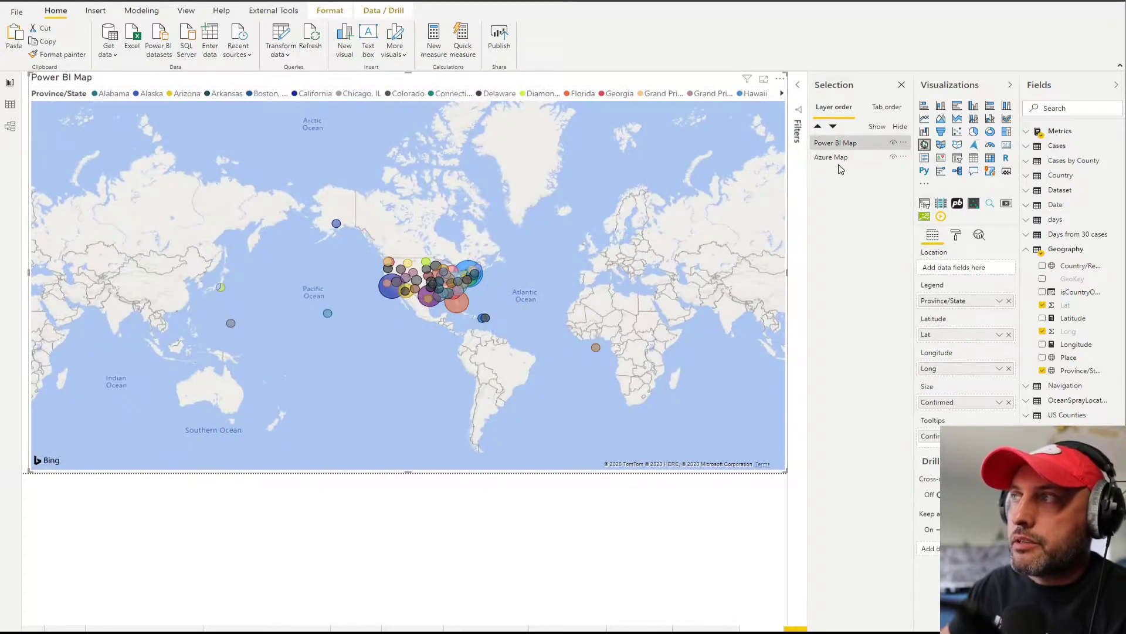
scroll(543, 218, up, 1)
scroll(544, 223, up, 1)
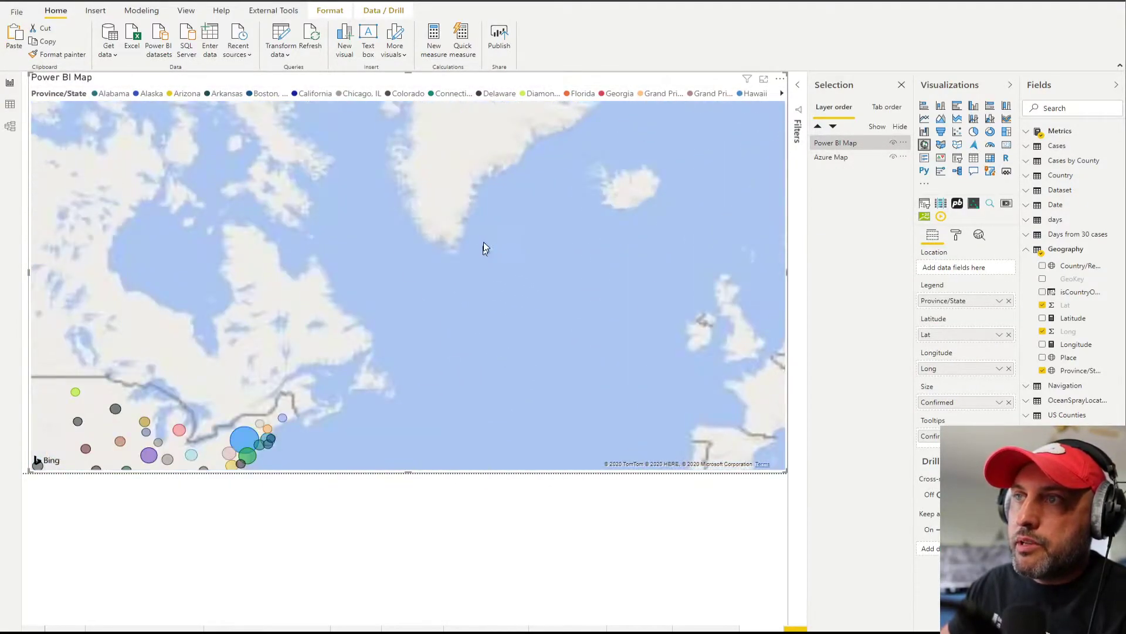
drag(486, 243, 554, 203)
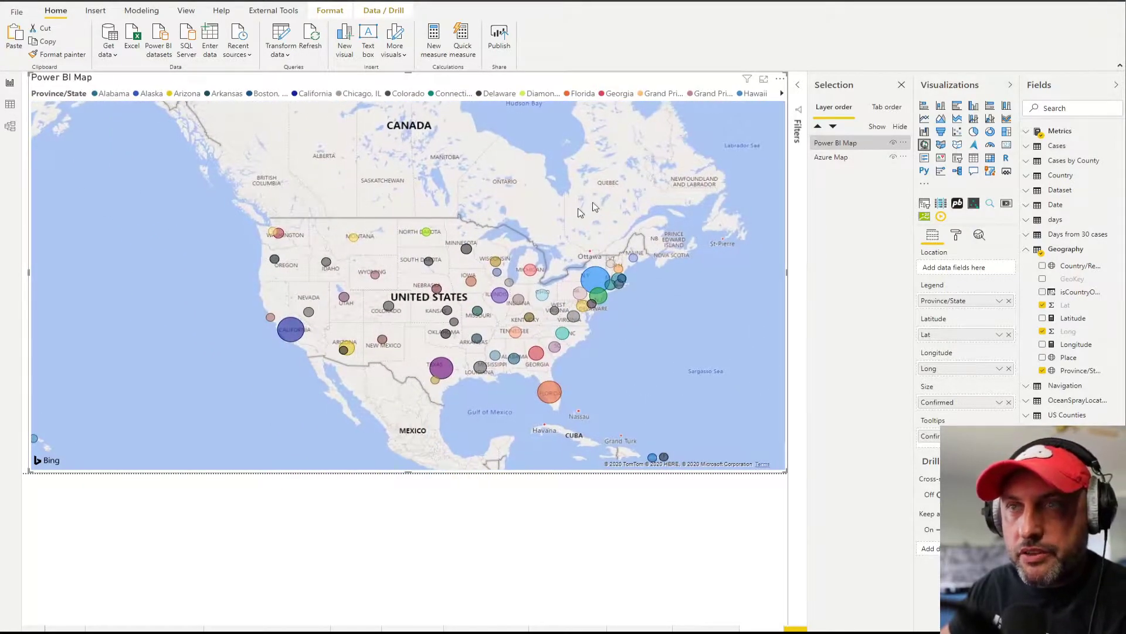
drag(607, 202, 532, 205)
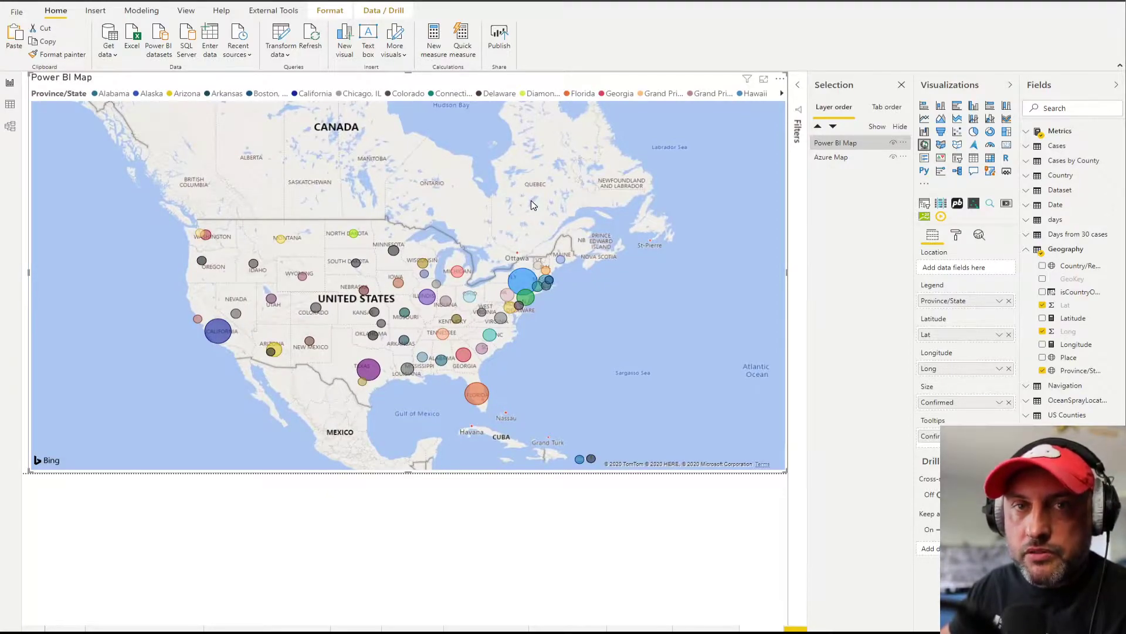
drag(532, 204, 558, 194)
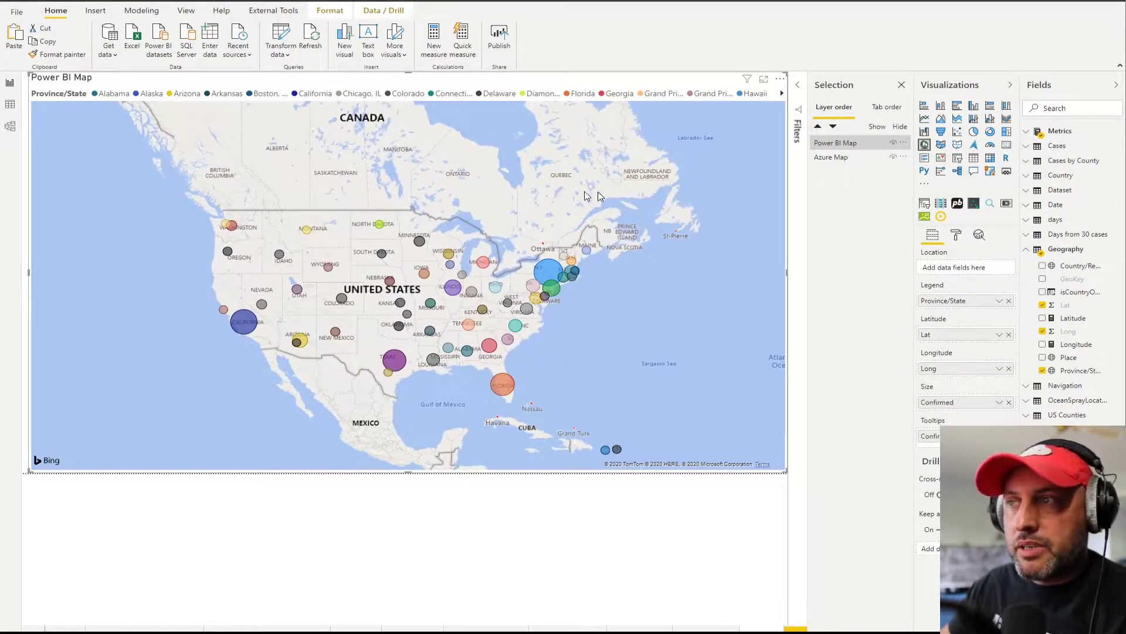
mouse_move(600, 196)
mouse_down()
mouse_move(515, 227)
mouse_move(645, 194)
mouse_move(575, 197)
mouse_move(578, 185)
mouse_move(678, 202)
mouse_move(619, 187)
mouse_up()
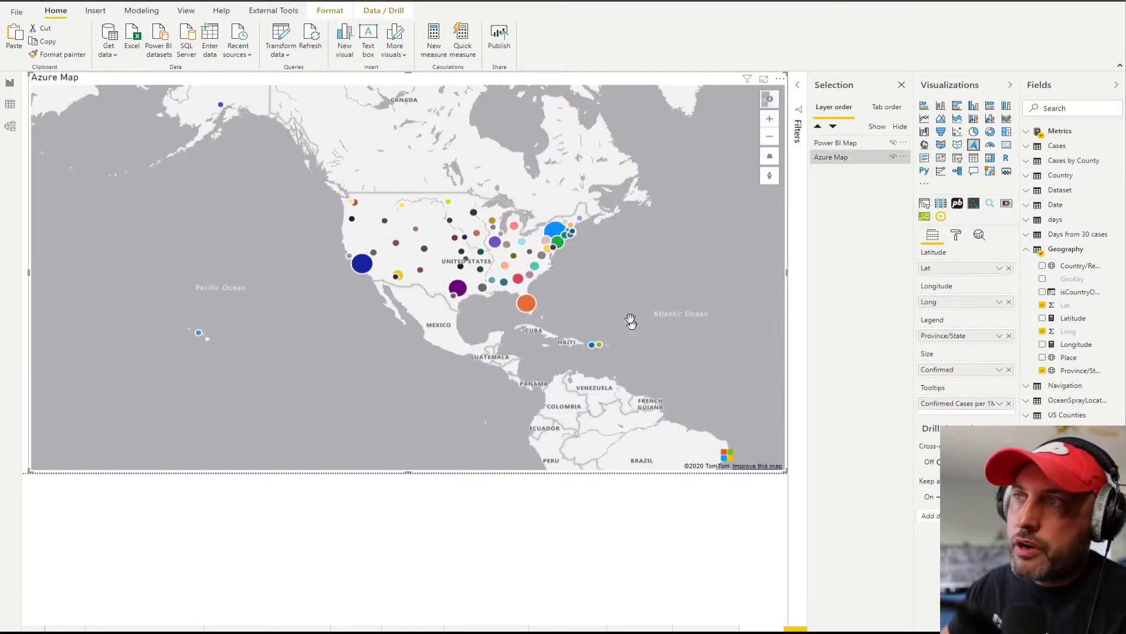
drag(596, 293, 595, 322)
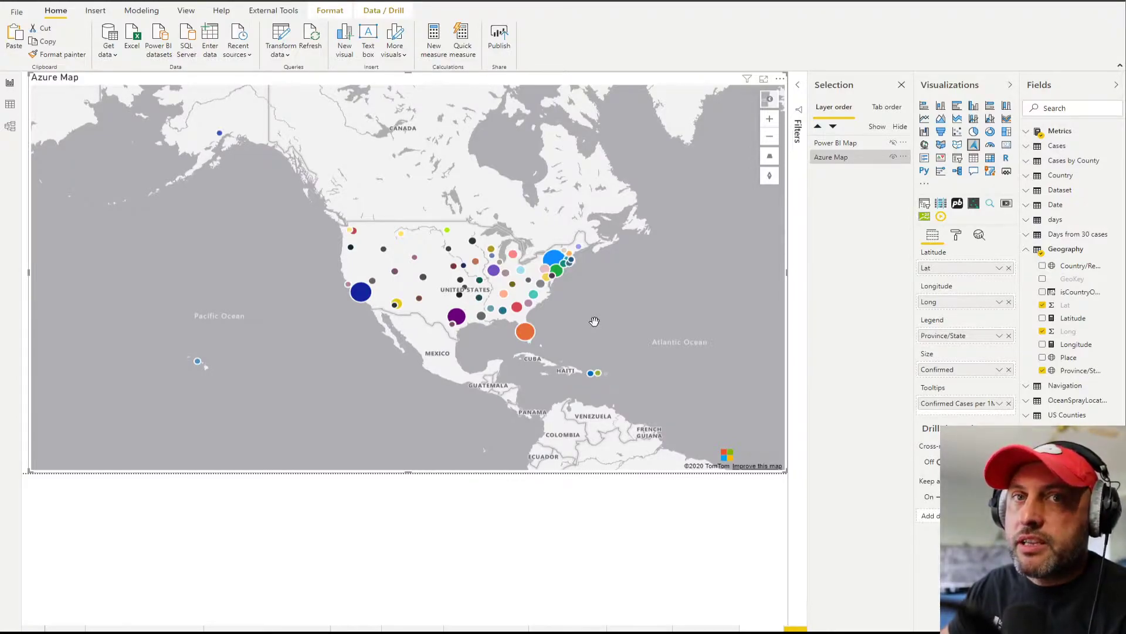
- Pan the Azure Map to centre the United States and zoom in on its state bubbles
drag(594, 321, 576, 294)
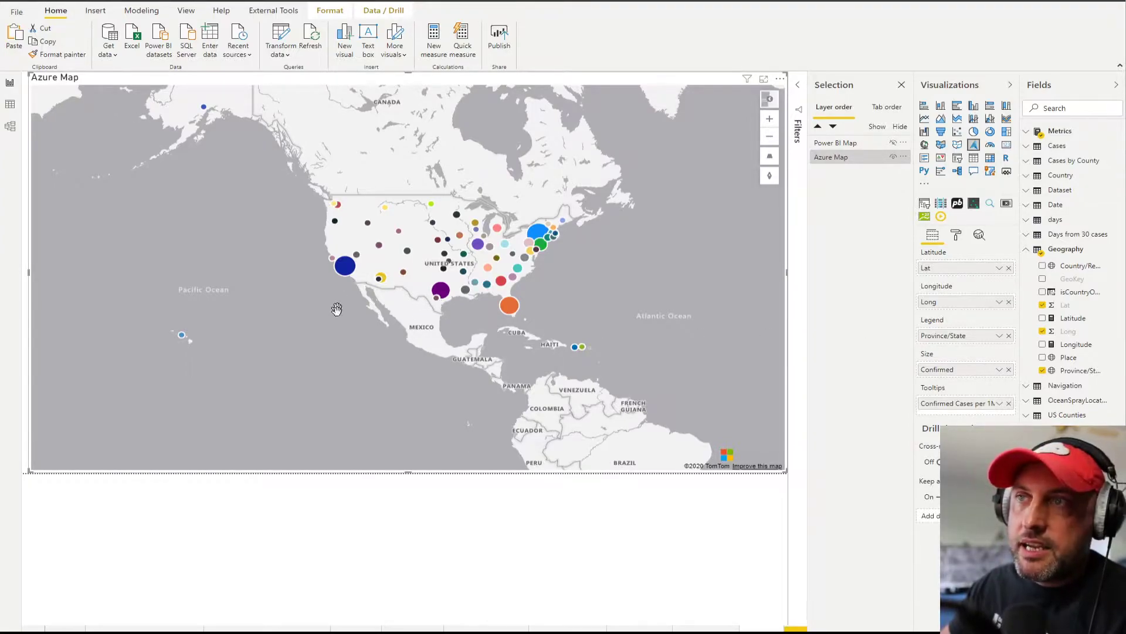
drag(335, 309, 324, 368)
scroll(389, 353, up, 2)
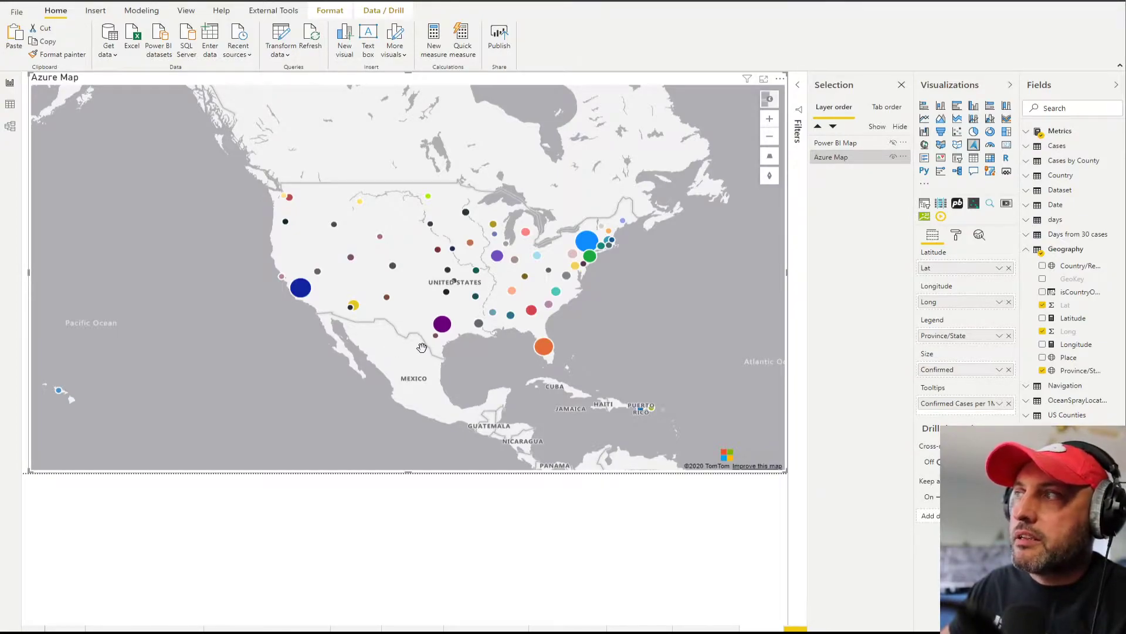
drag(620, 312, 596, 315)
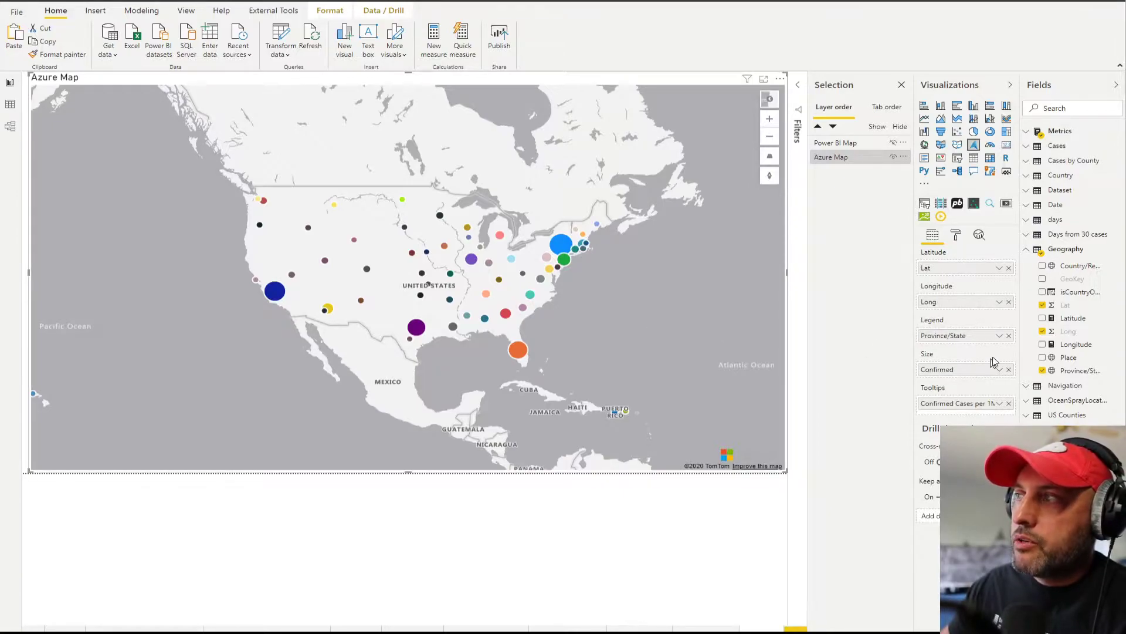
click(1009, 336)
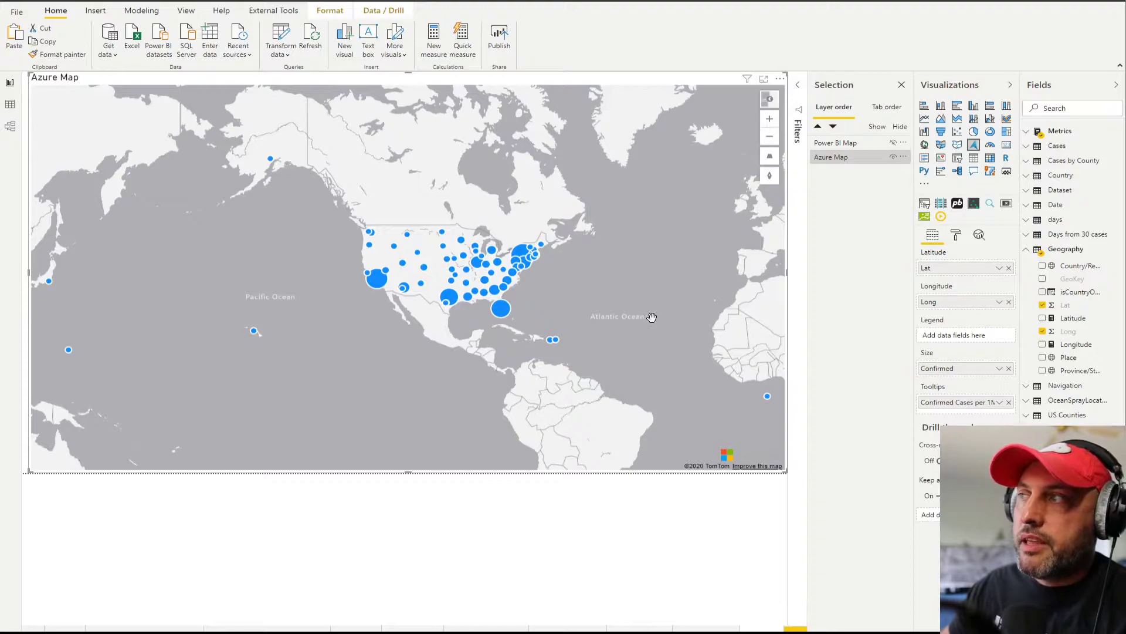
drag(1081, 371, 965, 335)
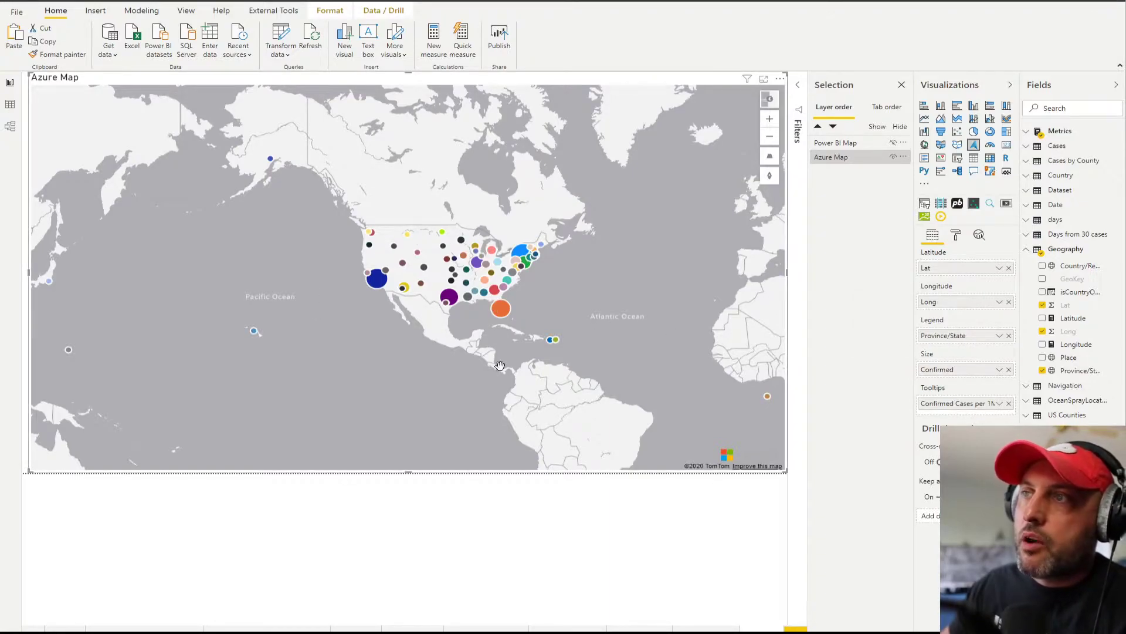
scroll(594, 345, up, 1)
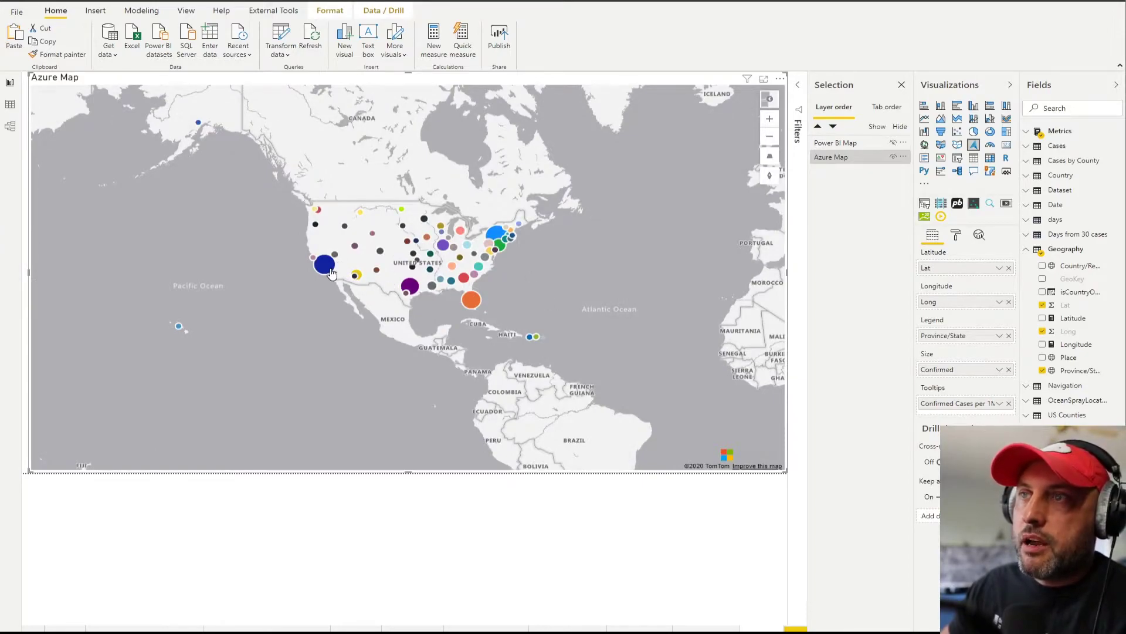
mouse_move(331, 273)
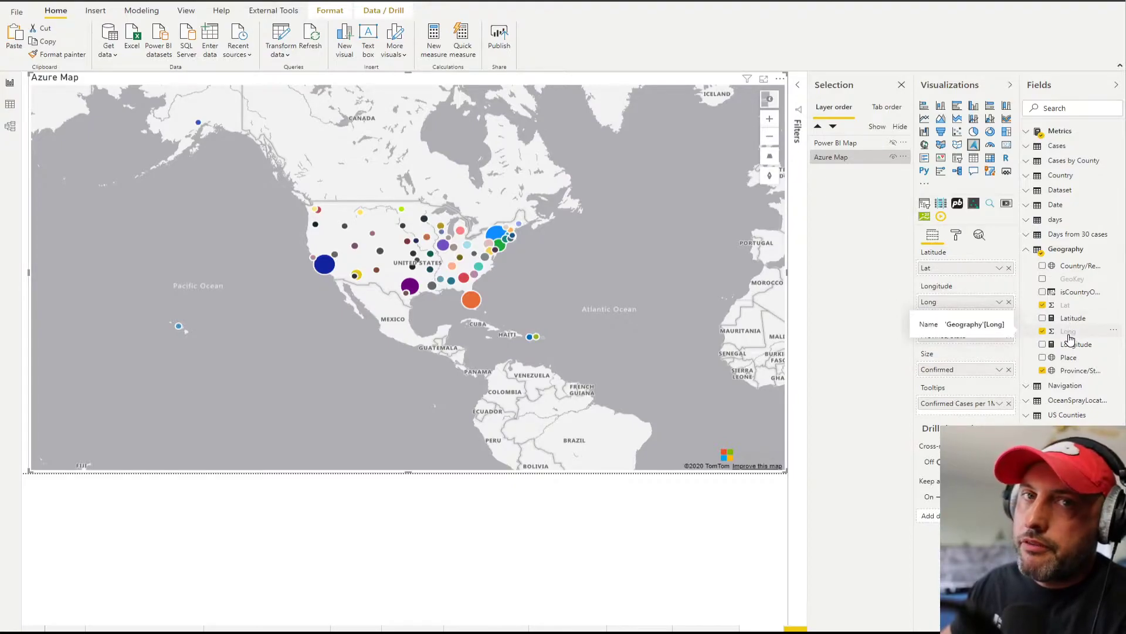
click(1009, 267)
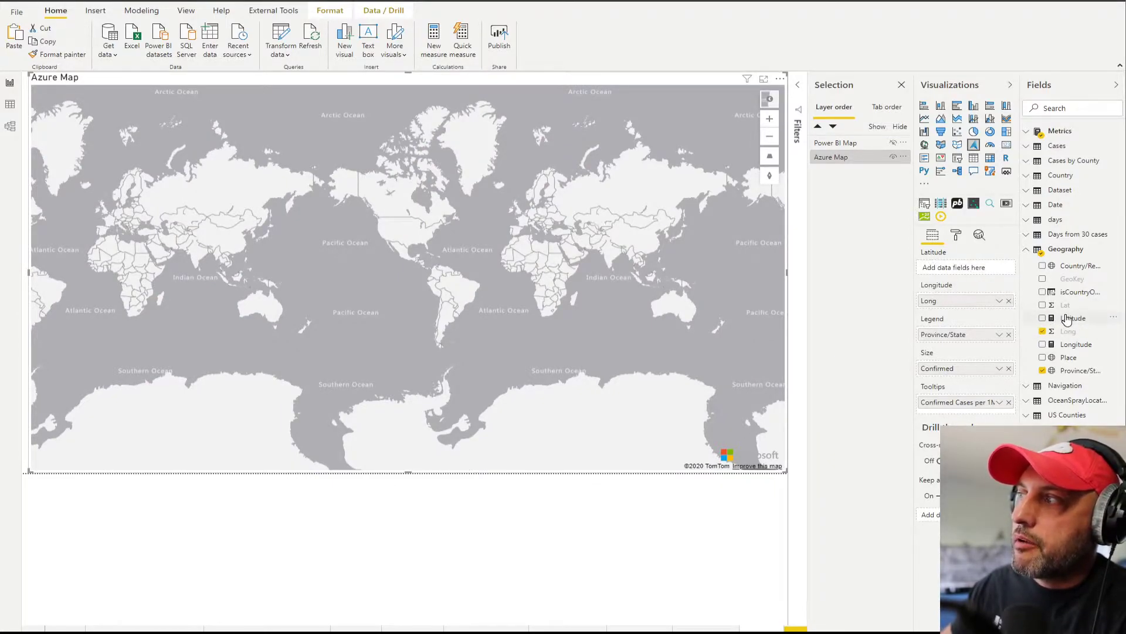
drag(1071, 318, 974, 279)
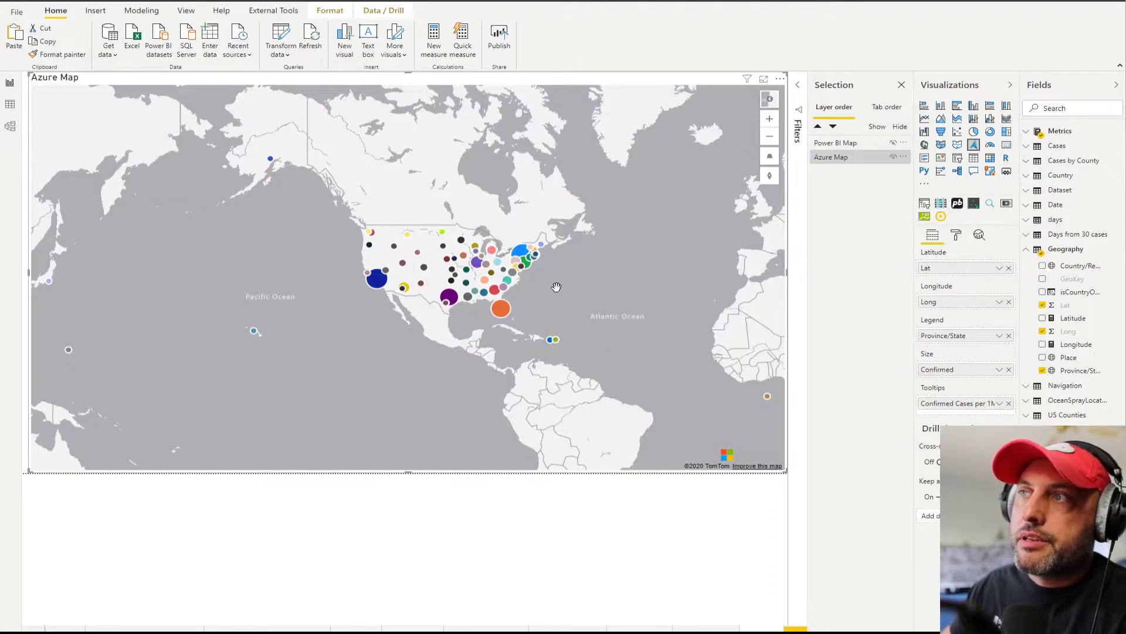
scroll(556, 287, up, 1)
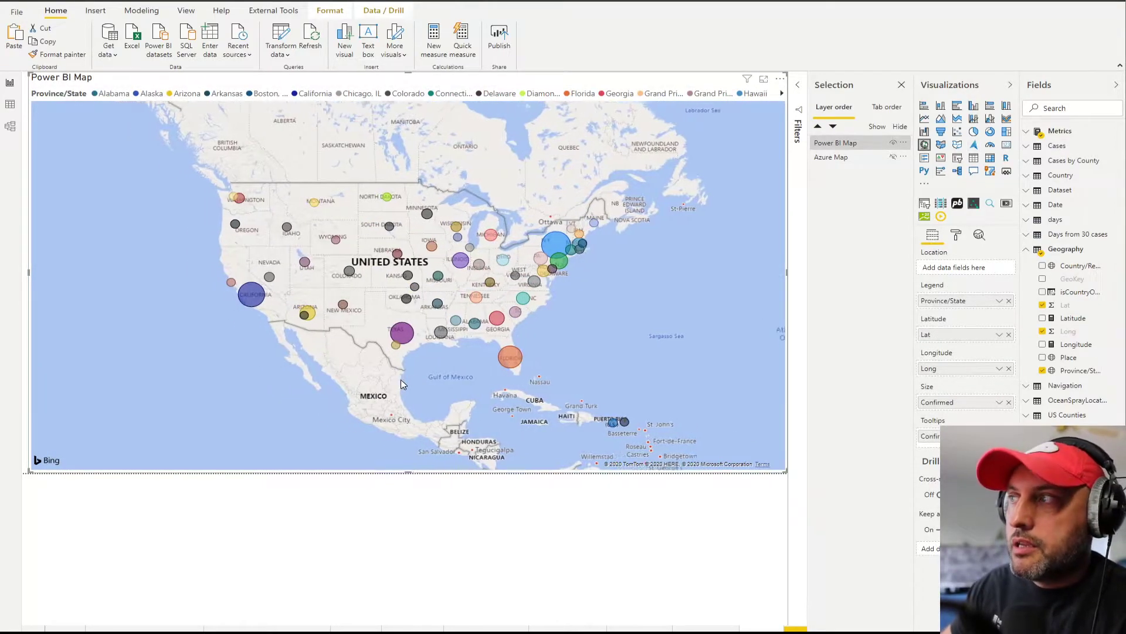
- Pan the Power BI (Bing) Map to recentre it on the United States
drag(409, 384, 452, 400)
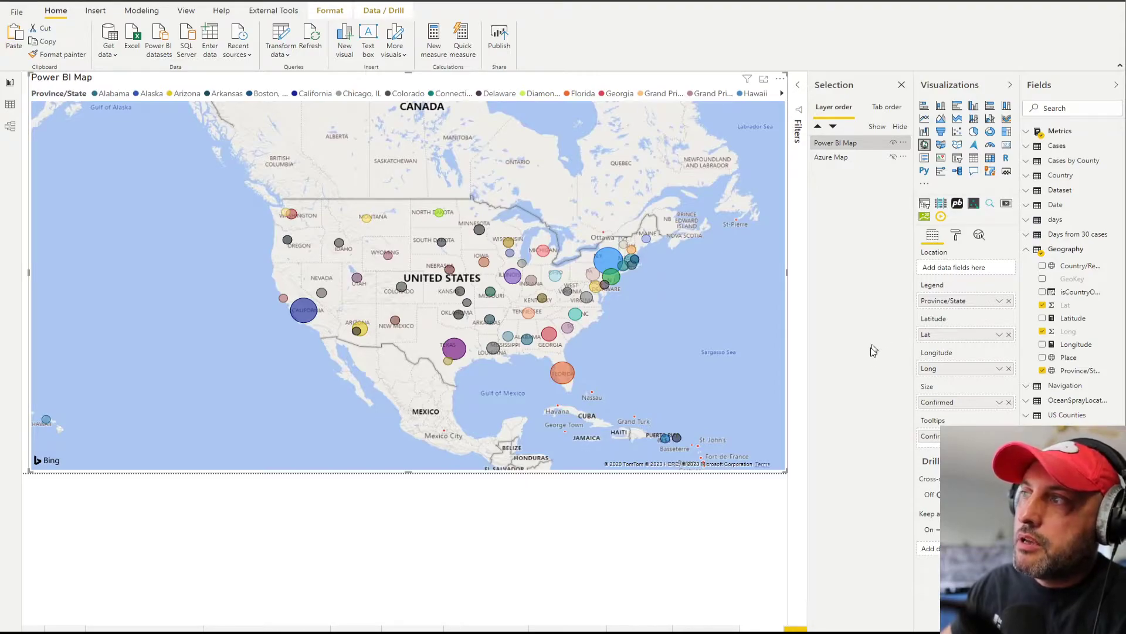
- Replace Lat/Long with Province/State location plus Latitude and Longitude measures, then expand Data colors
click(1009, 334)
click(1009, 367)
drag(957, 306, 964, 268)
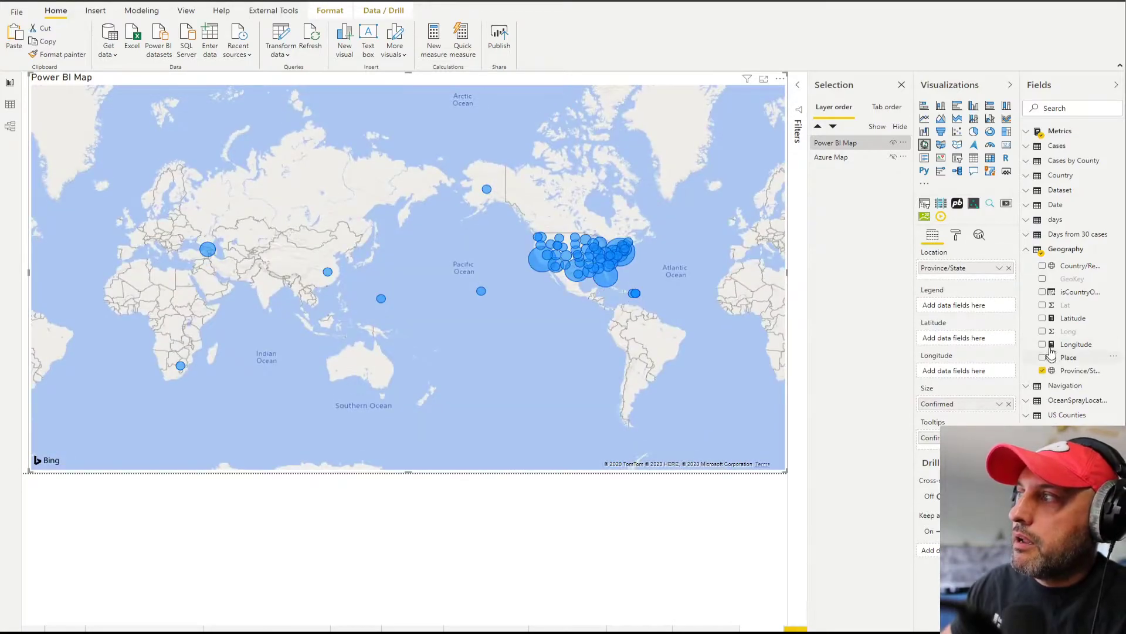
click(1042, 318)
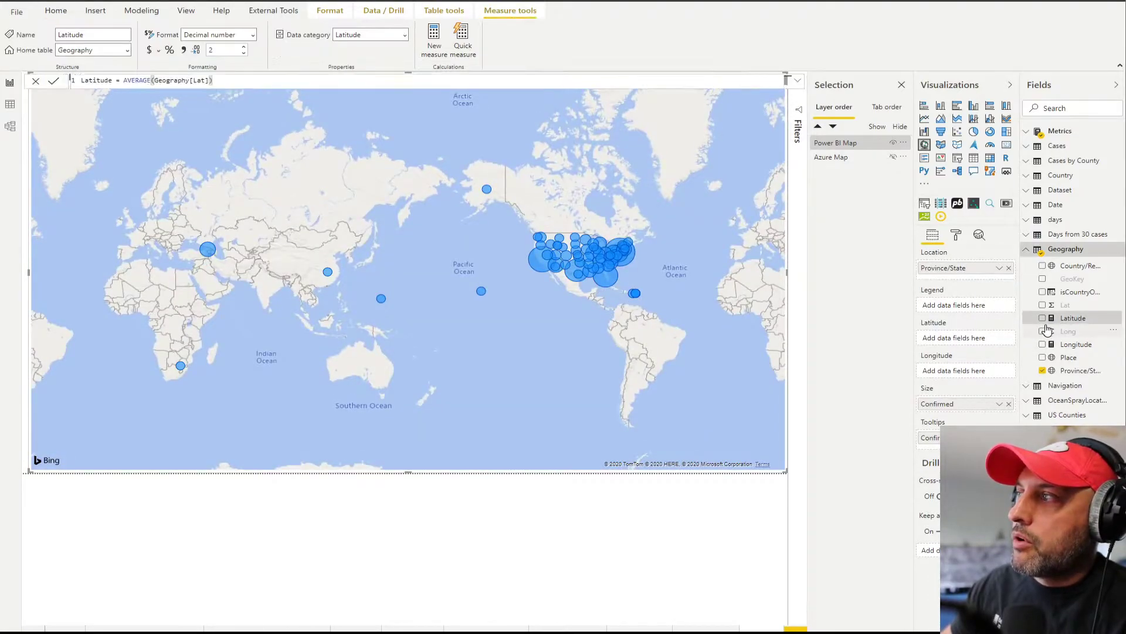
click(1043, 344)
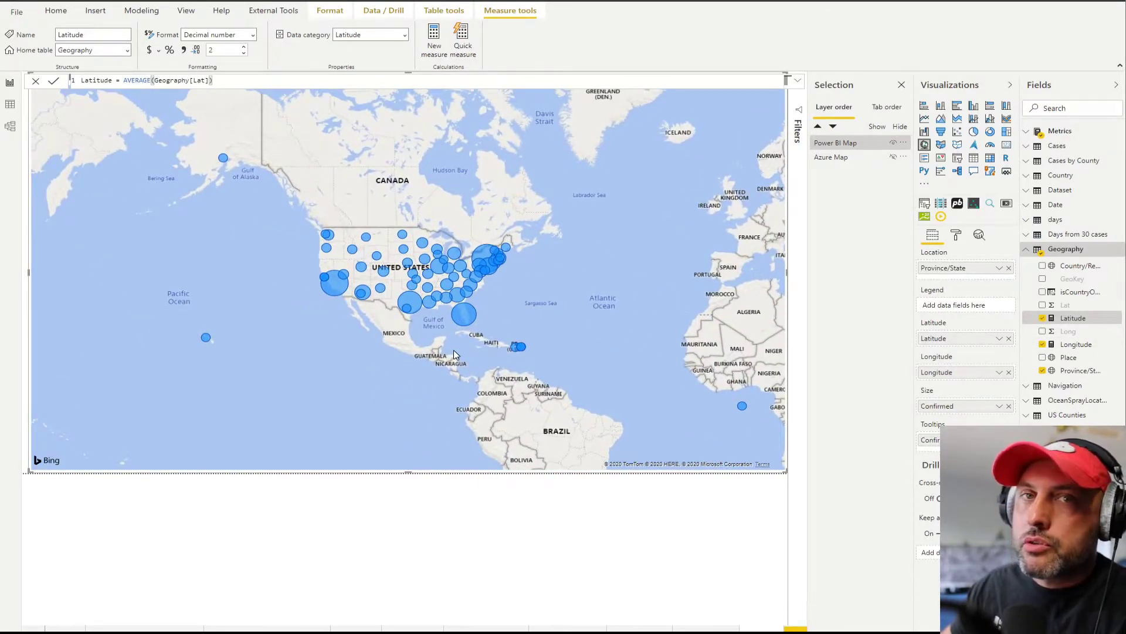
click(956, 235)
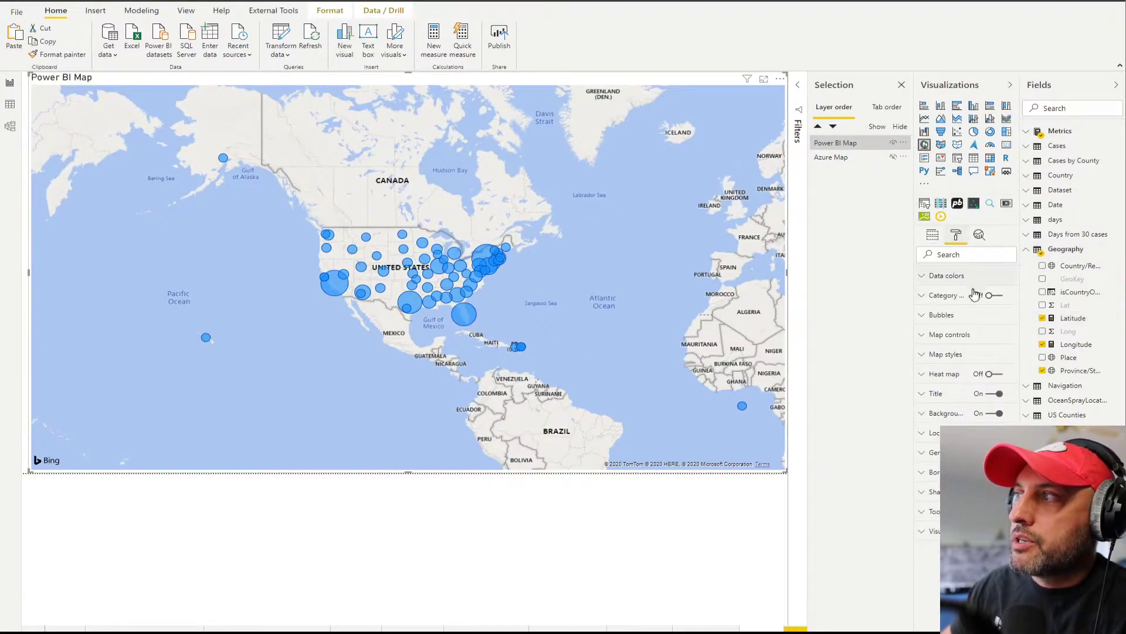
click(933, 281)
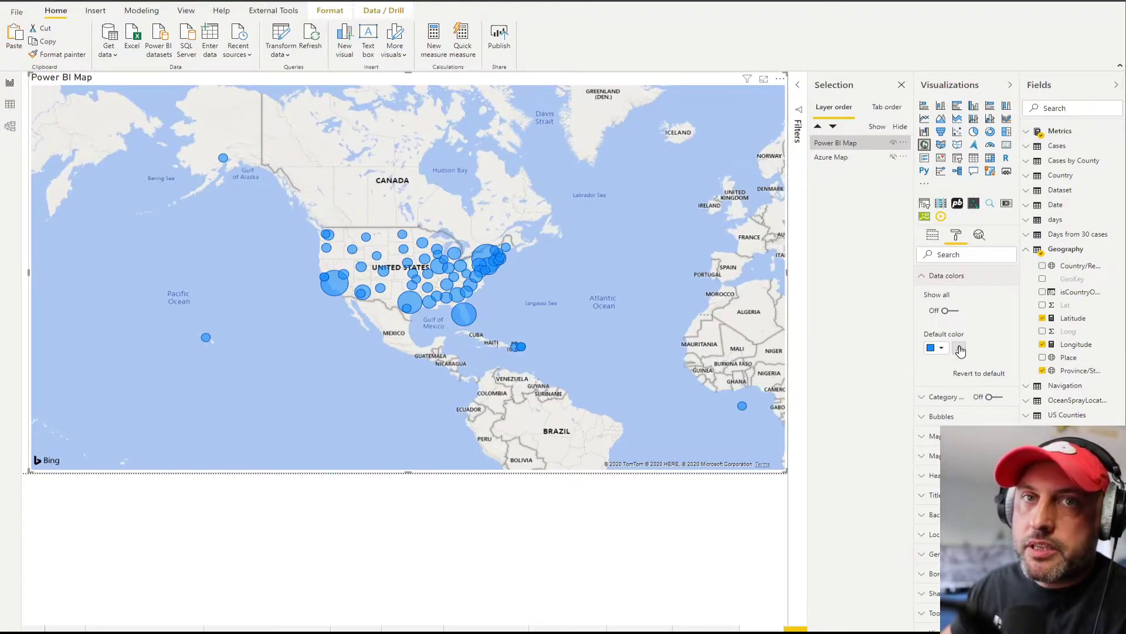
- Collapse Data colors and view the Power BI Map's Location, Latitude, Longitude and Size fields
click(933, 280)
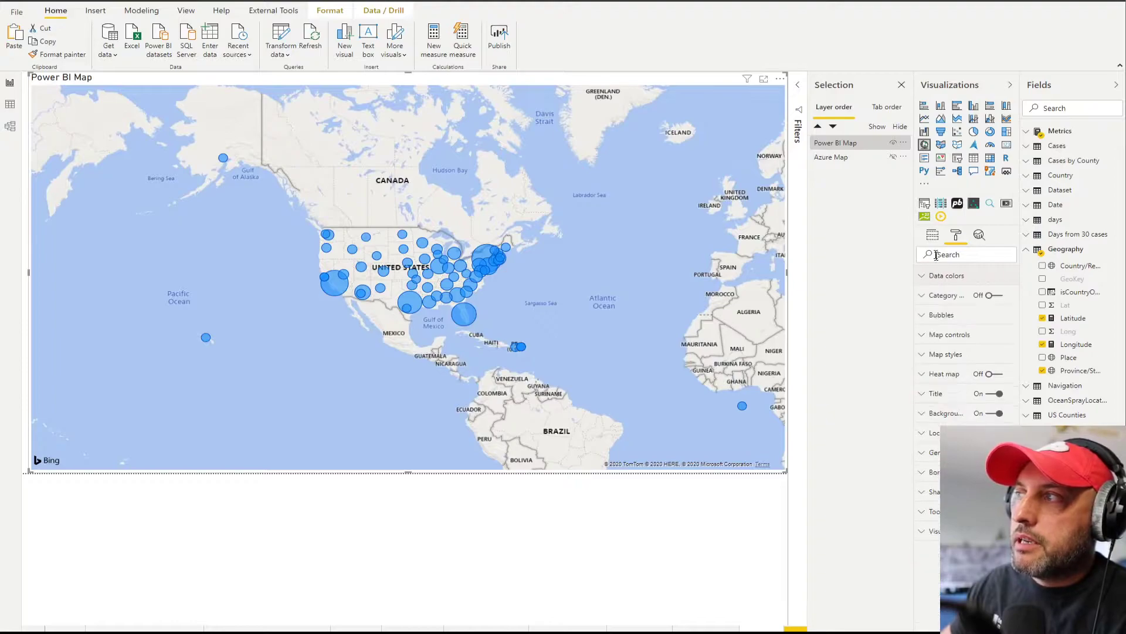
click(933, 236)
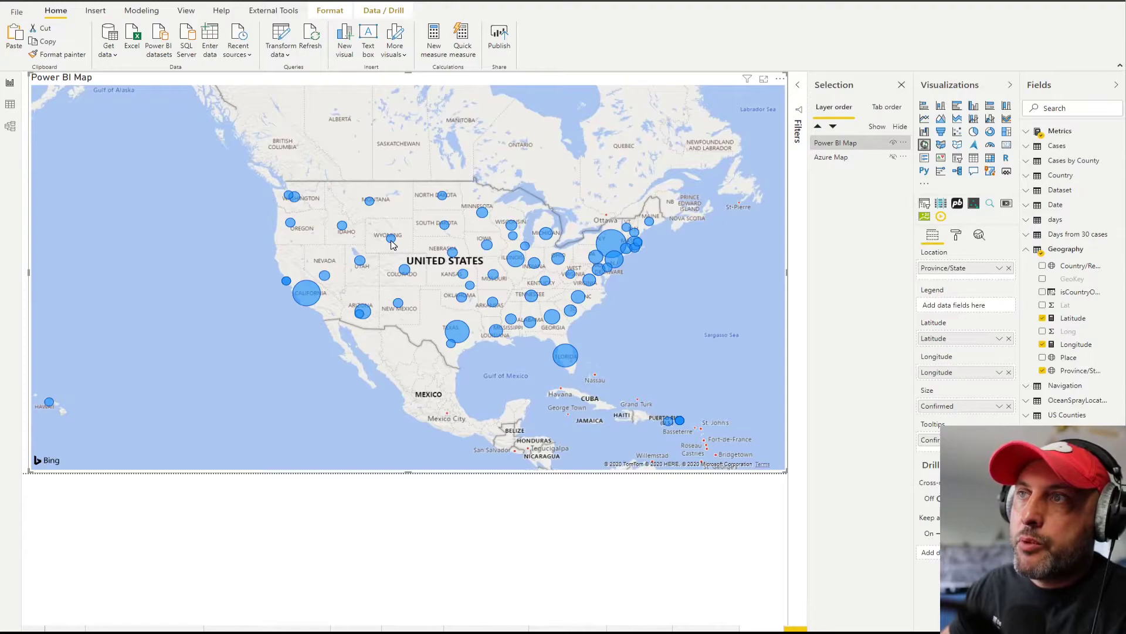
mouse_move(391, 244)
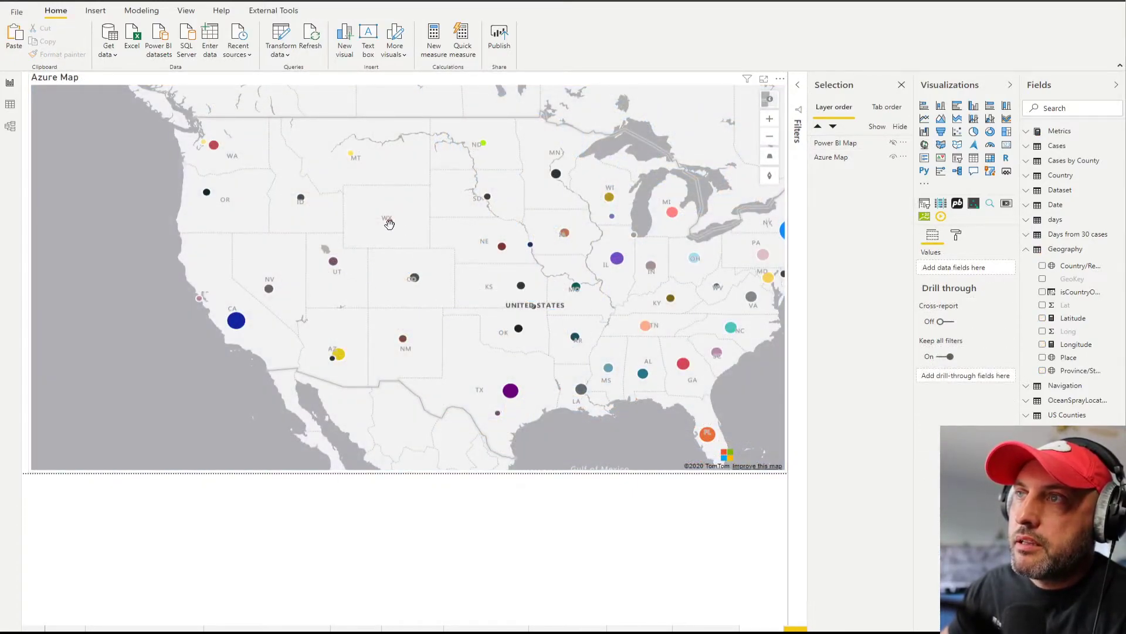
- Select the Azure Map visual and show its Bubbles, Bar chart and Traffic layer format settings
mouse_move(392, 229)
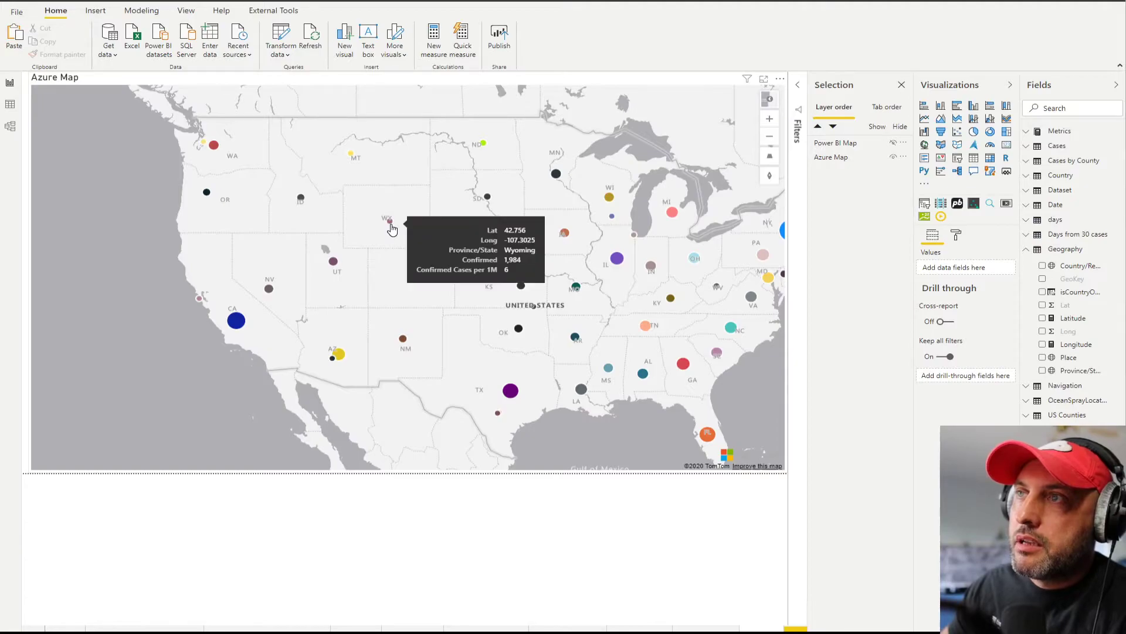
click(957, 236)
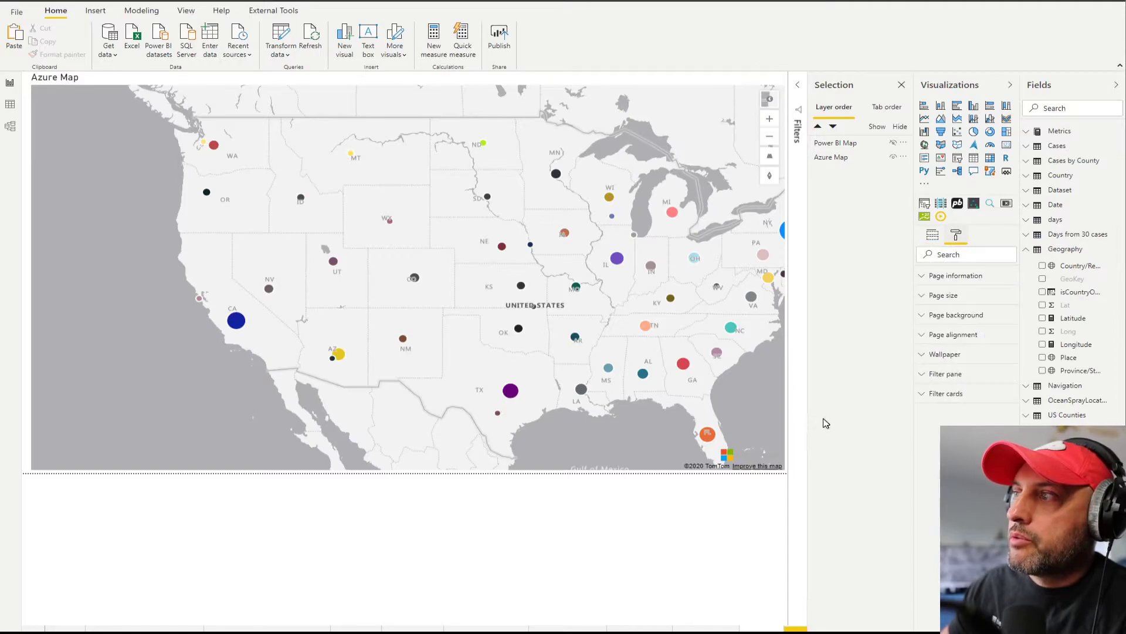
click(780, 417)
click(956, 235)
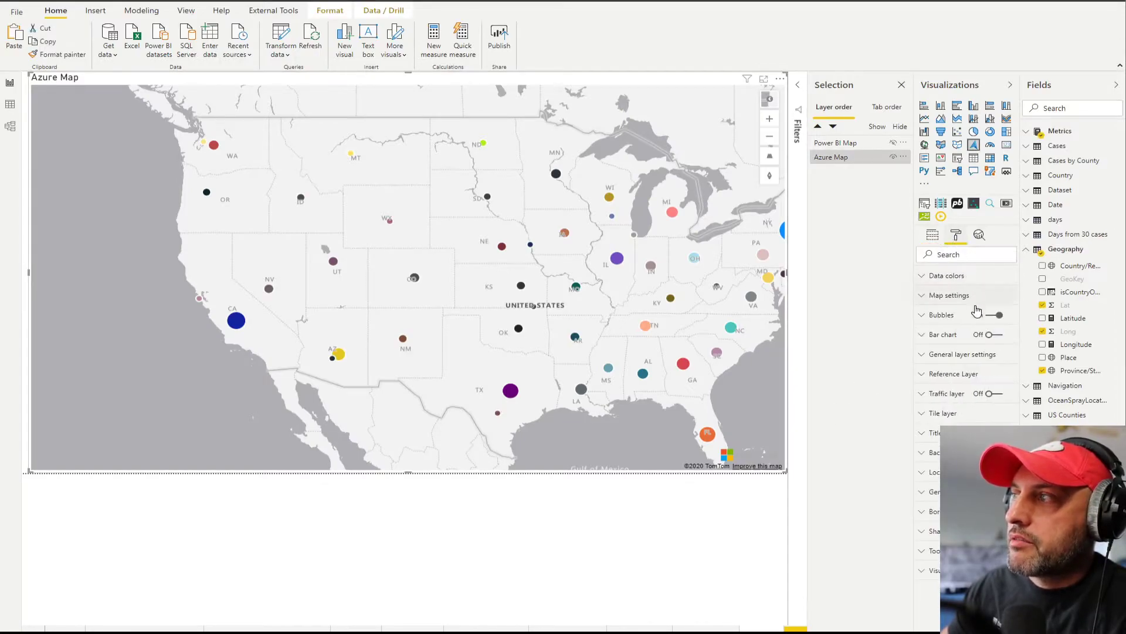
- Give the Azure Map bubbles Linear size scaling with min size 2 and max size 30
click(942, 315)
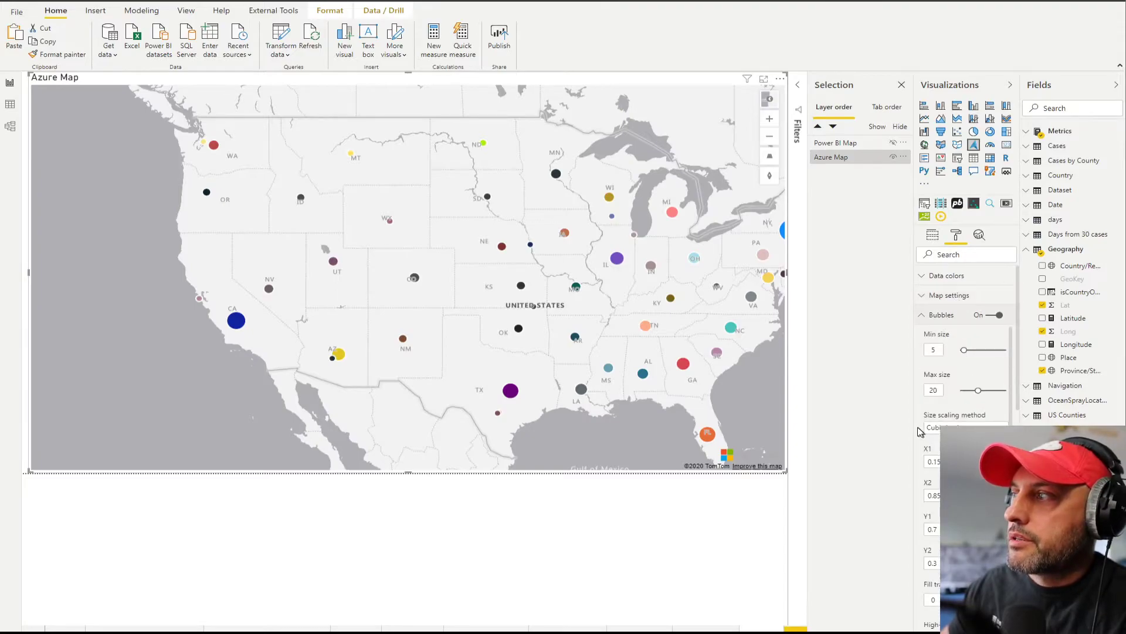
click(997, 389)
click(976, 404)
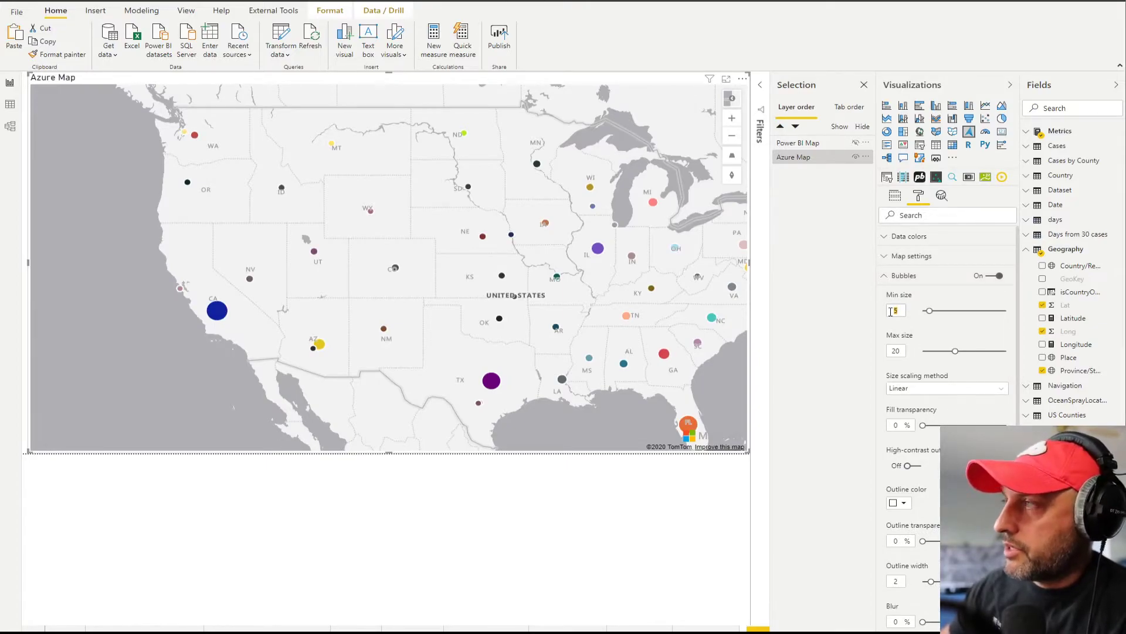
text(2)
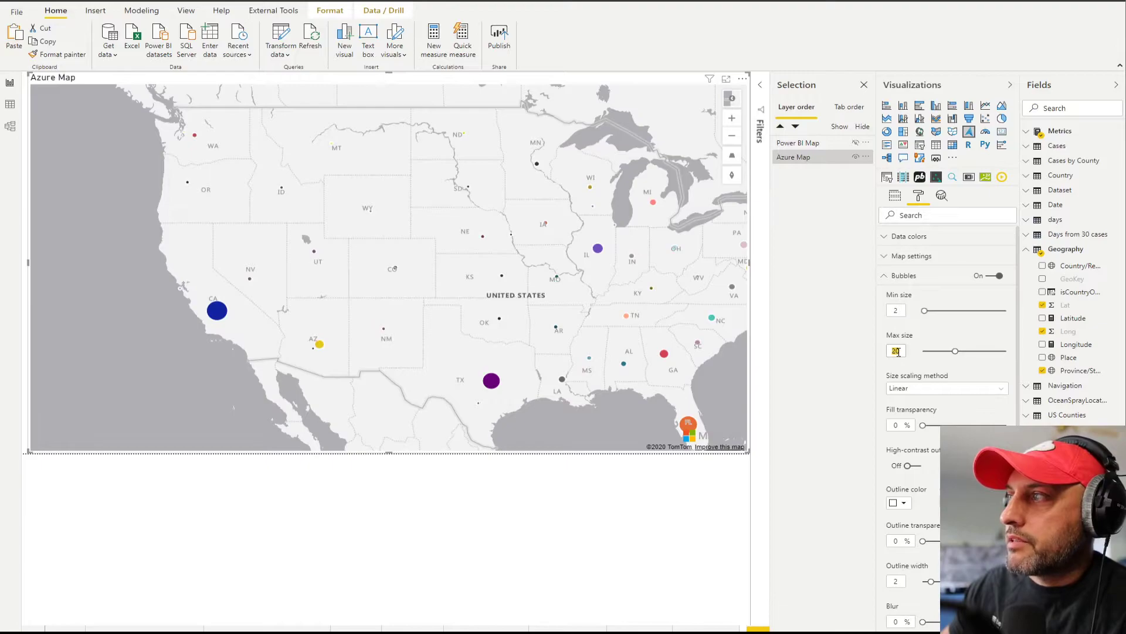
text(30)
key(Return)
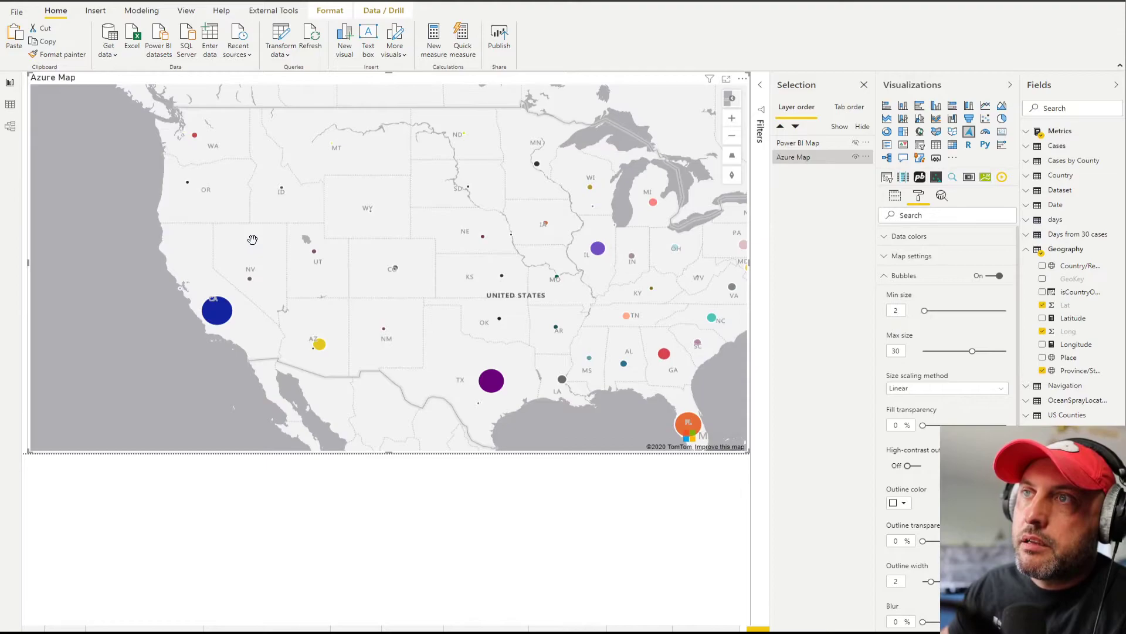
mouse_move(220, 315)
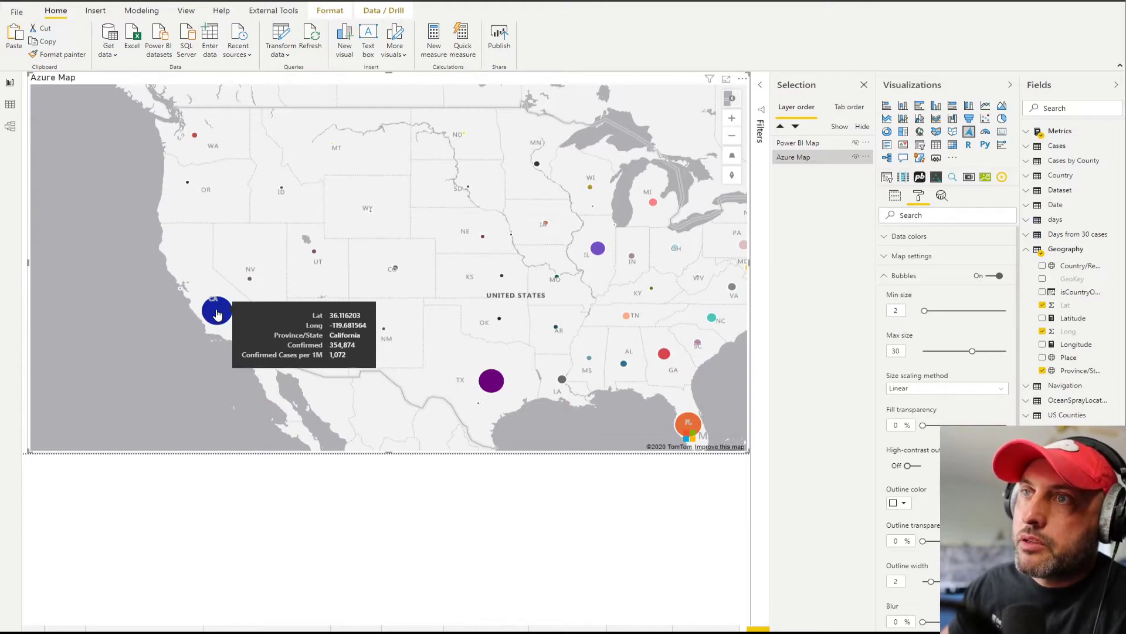
mouse_move(251, 284)
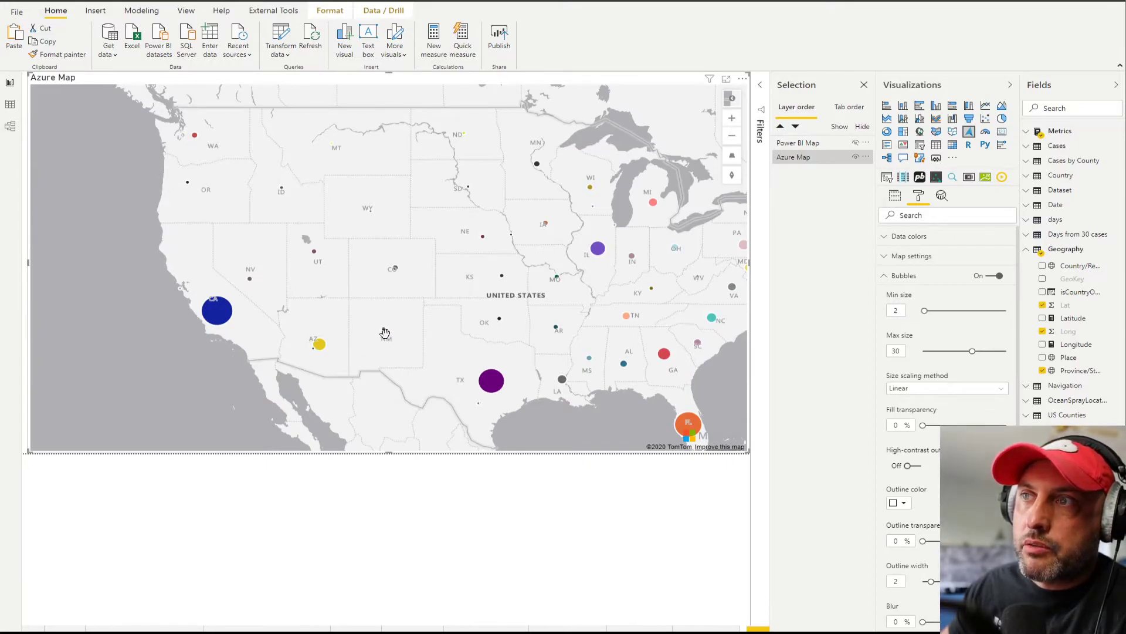
mouse_move(385, 335)
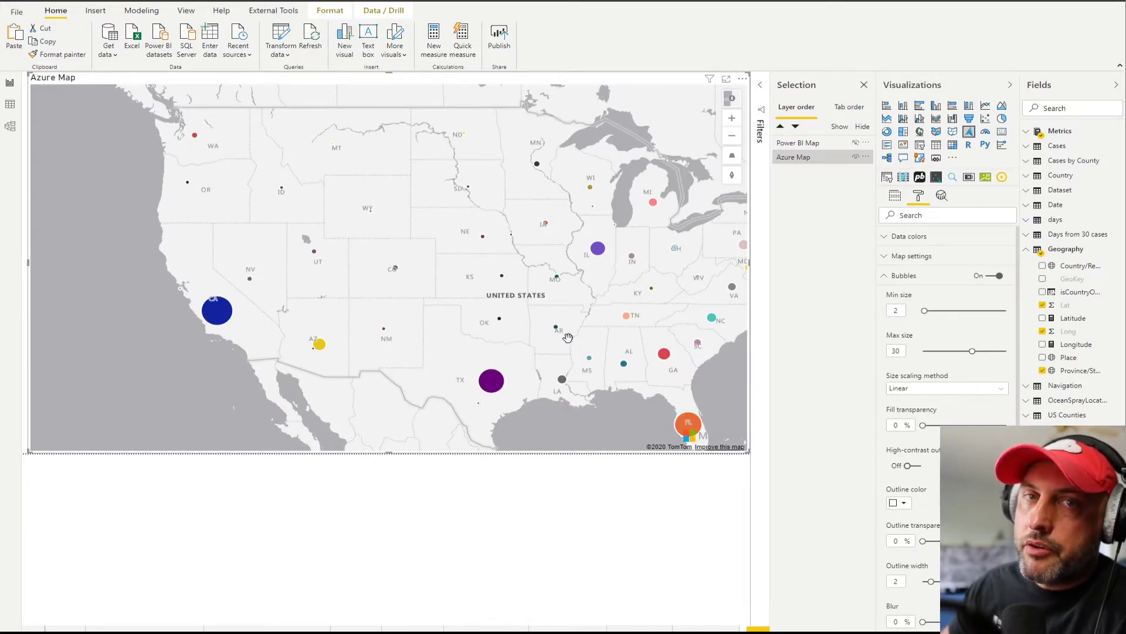
- Try Log bubble size scaling, settle on Cubic bezier, and pan to the East Coast
click(934, 390)
click(933, 410)
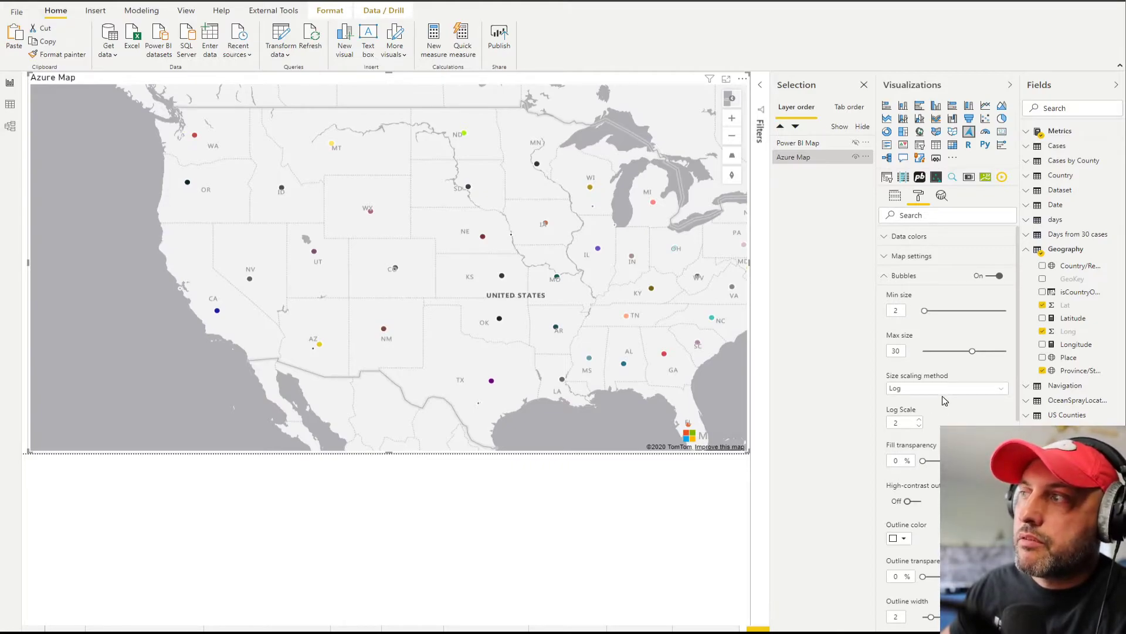
click(946, 394)
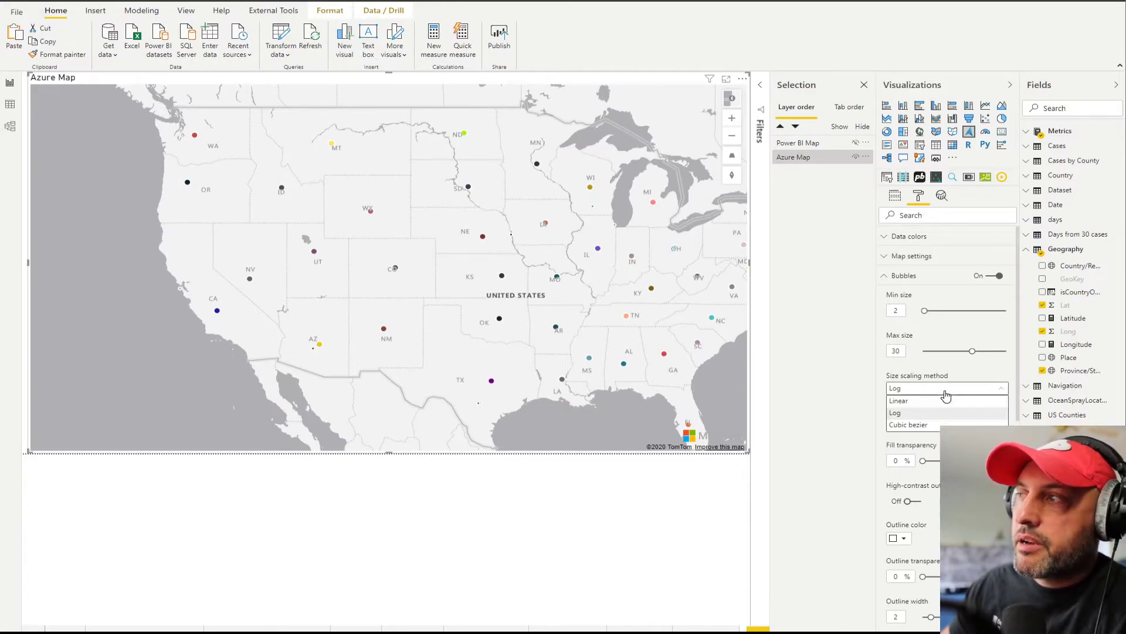
click(909, 425)
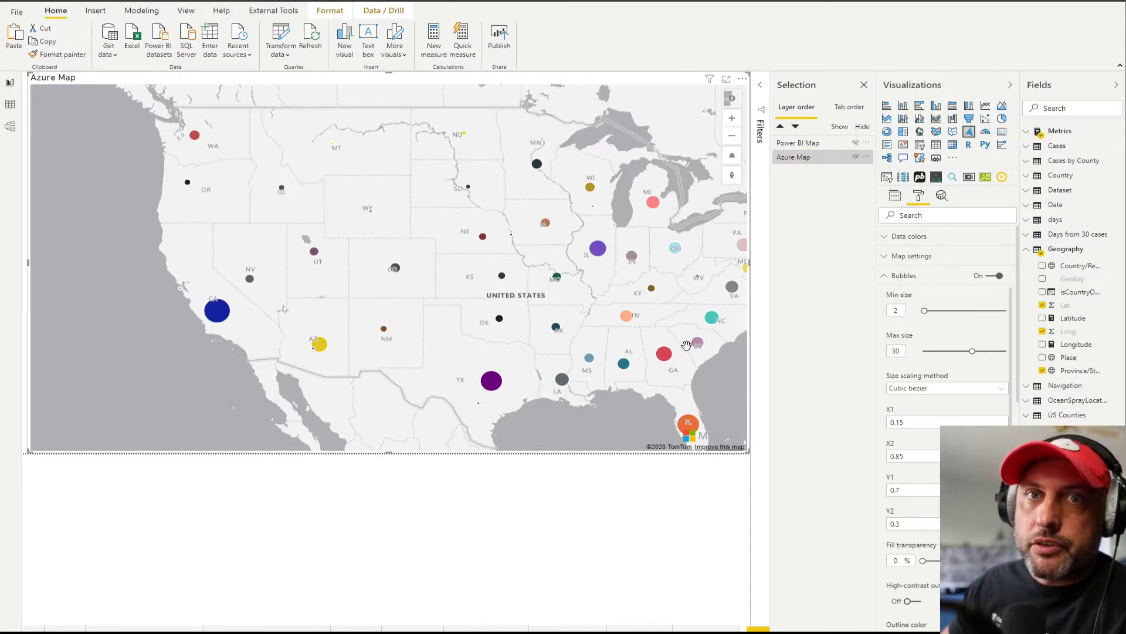
drag(690, 342, 613, 343)
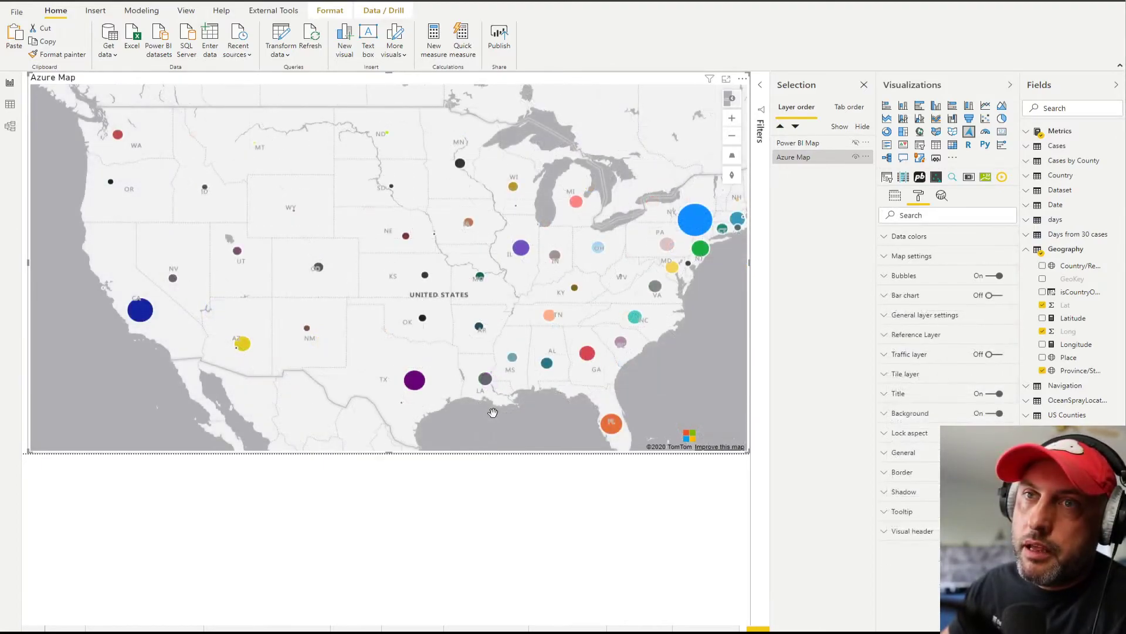
click(991, 277)
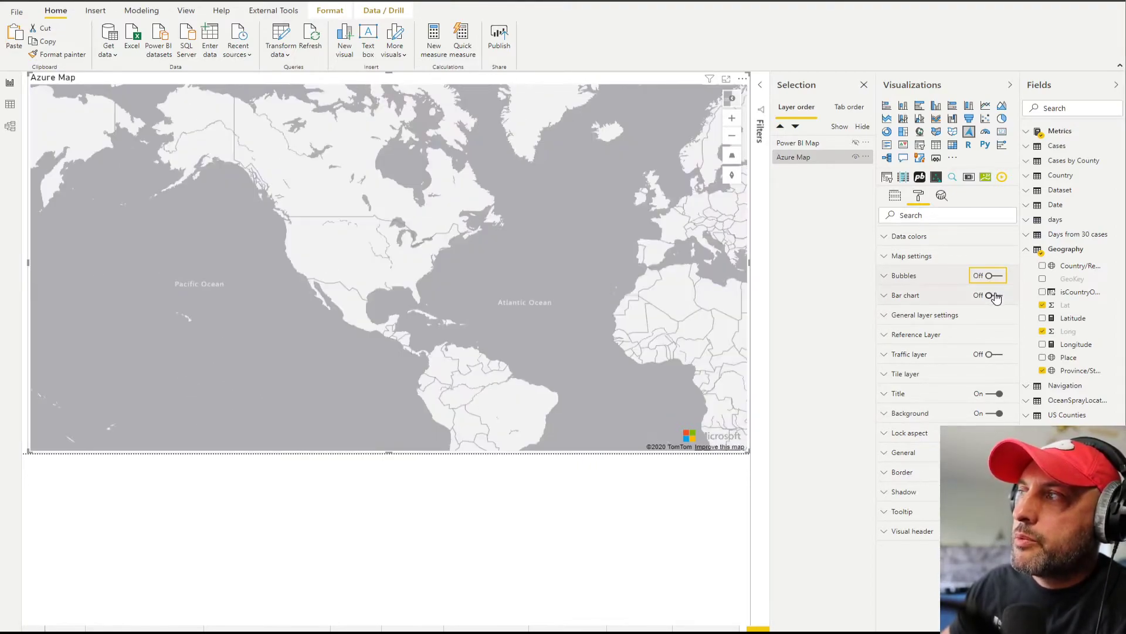
click(991, 295)
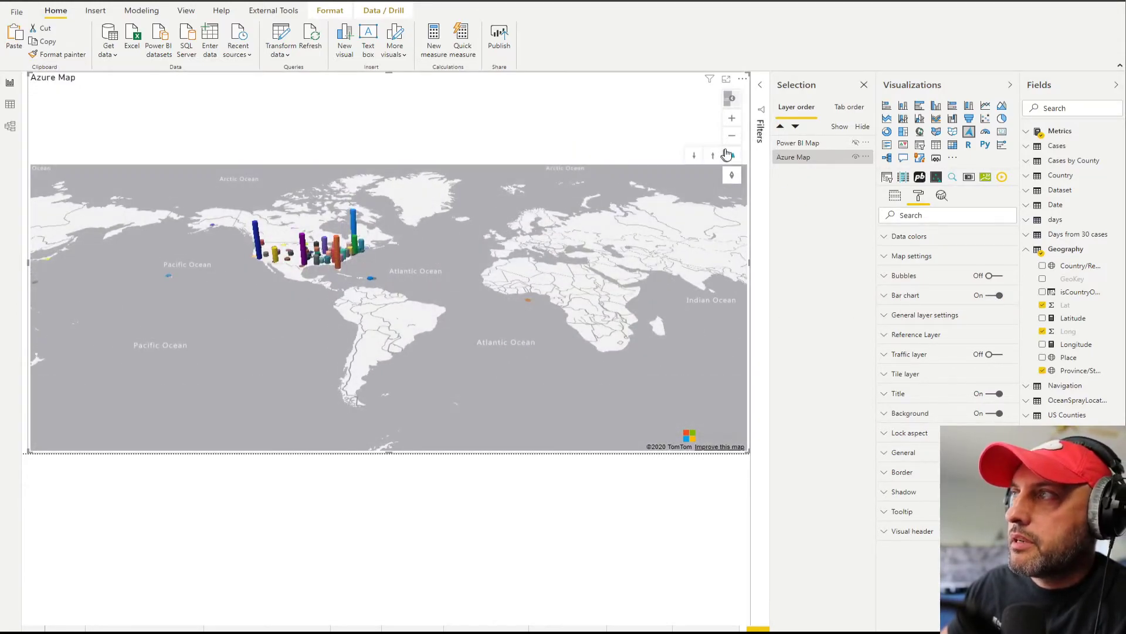
mouse_move(728, 159)
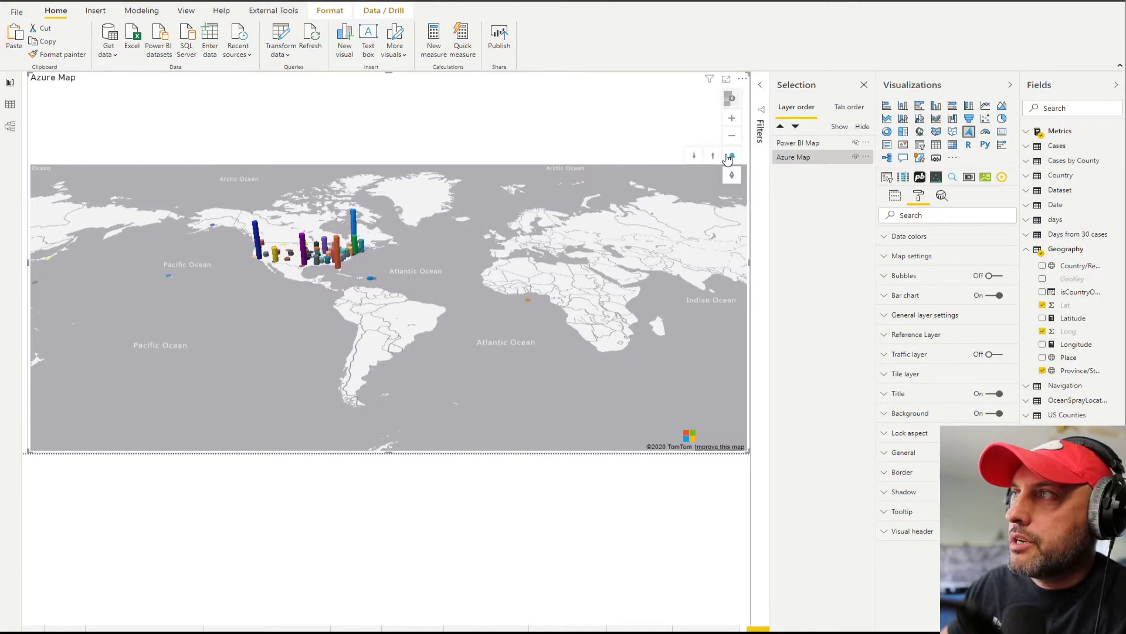
click(695, 156)
scroll(469, 276, up, 2)
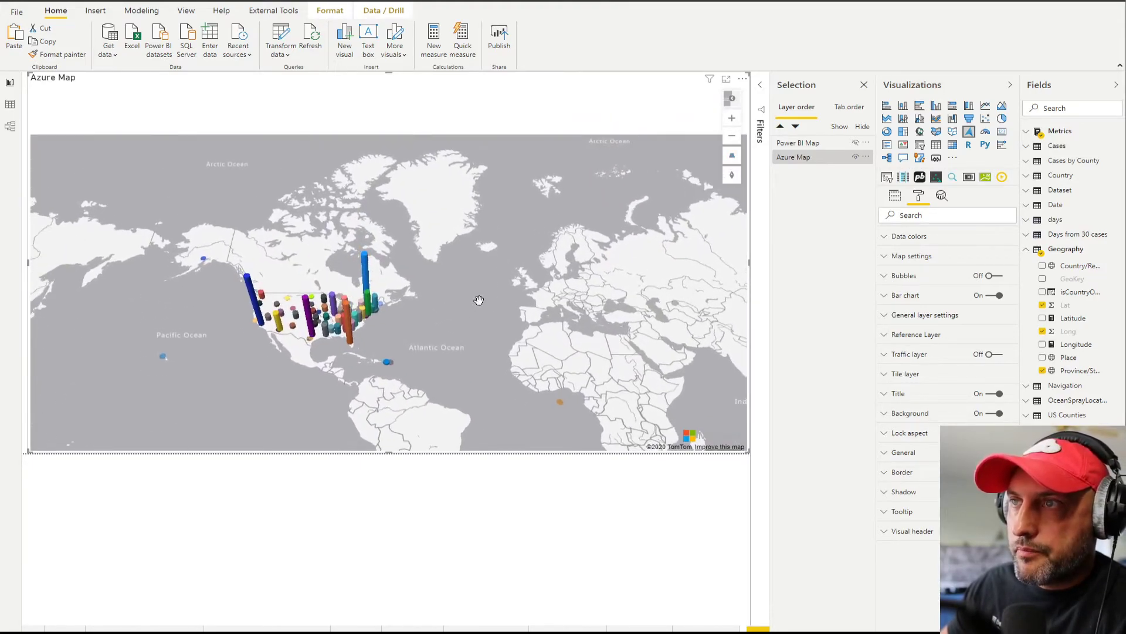
scroll(434, 295, up, 2)
scroll(405, 317, down, 1)
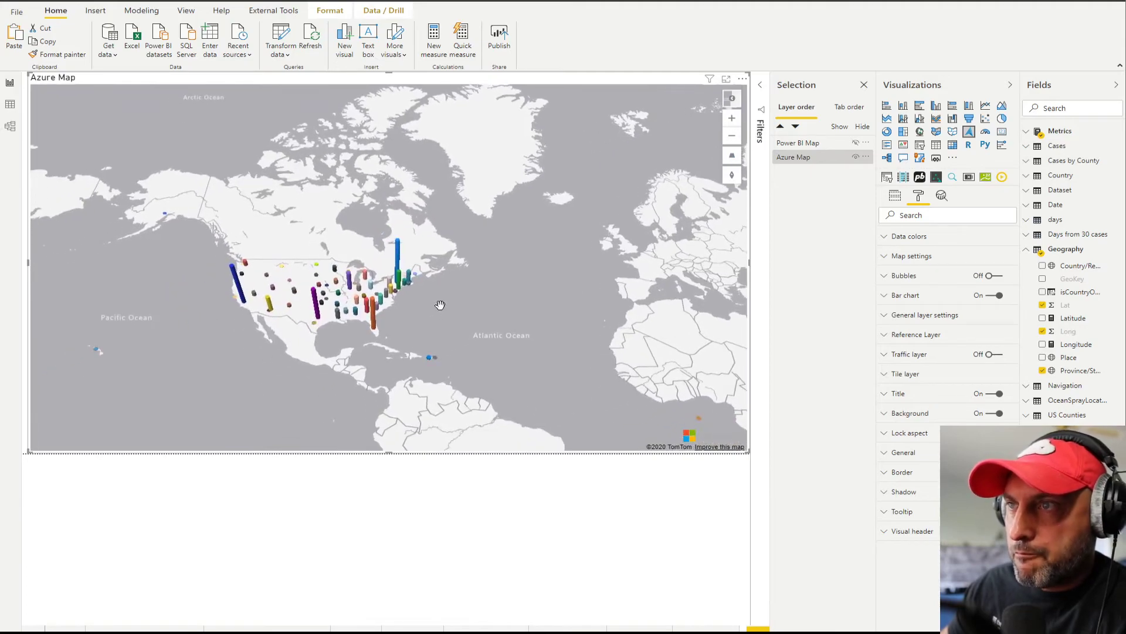
scroll(440, 305, up, 1)
drag(430, 305, 513, 284)
scroll(513, 284, up, 1)
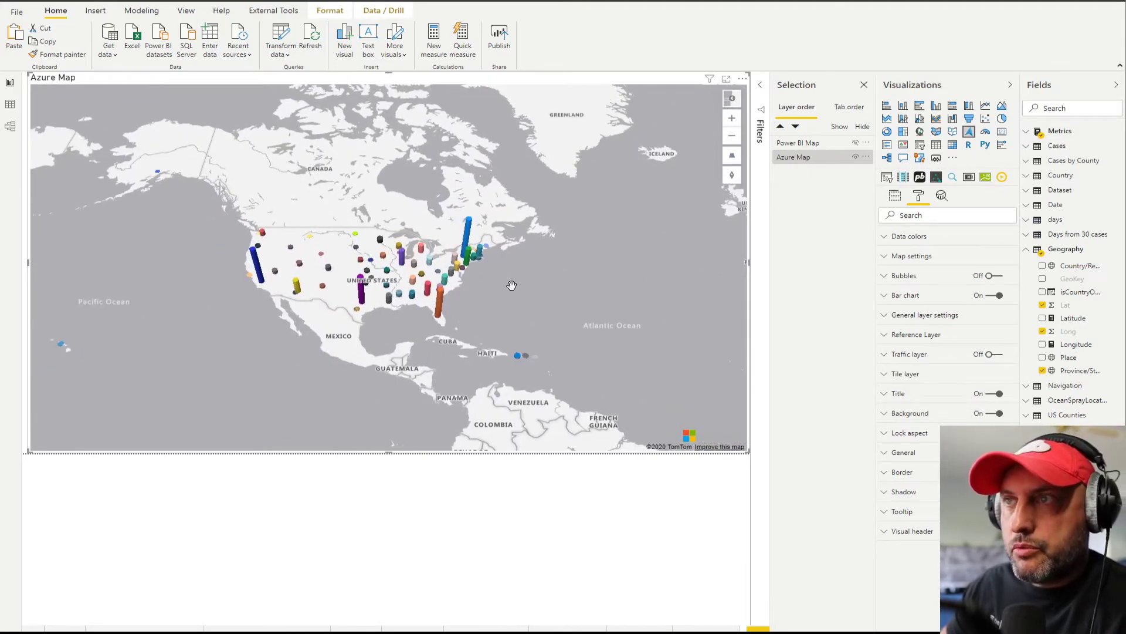
scroll(513, 284, down, 1)
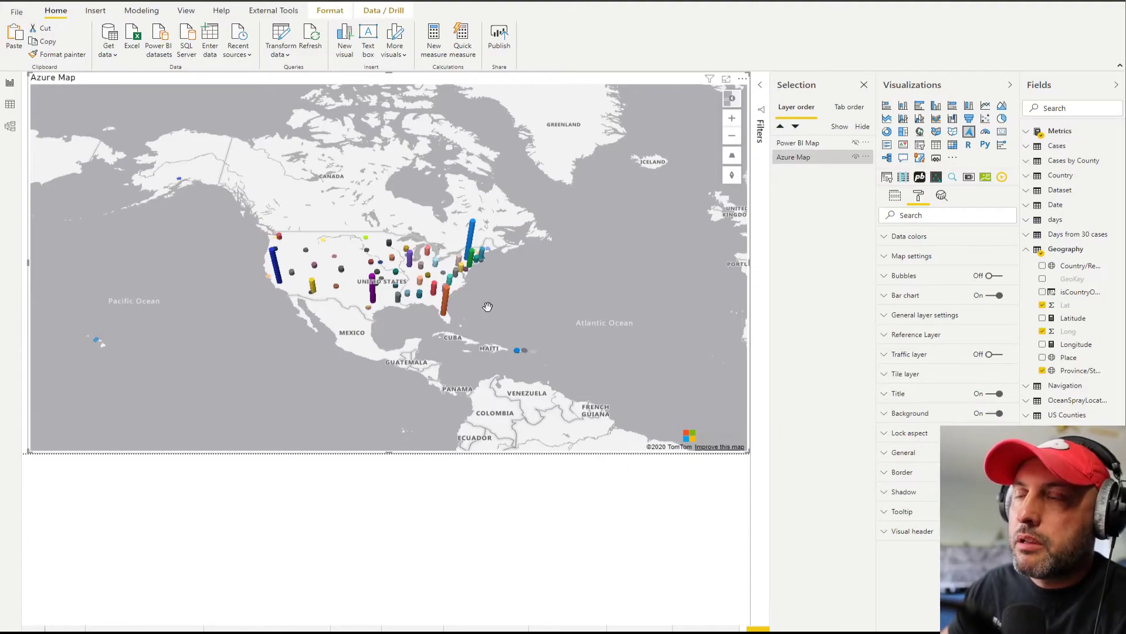
scroll(369, 301, down, 1)
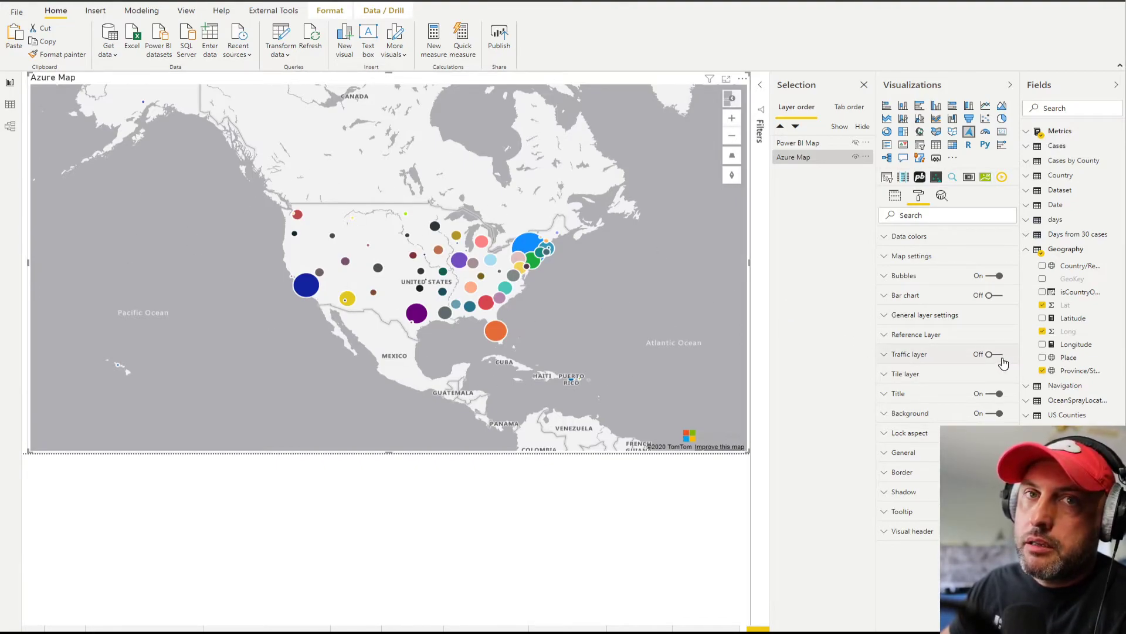
click(883, 356)
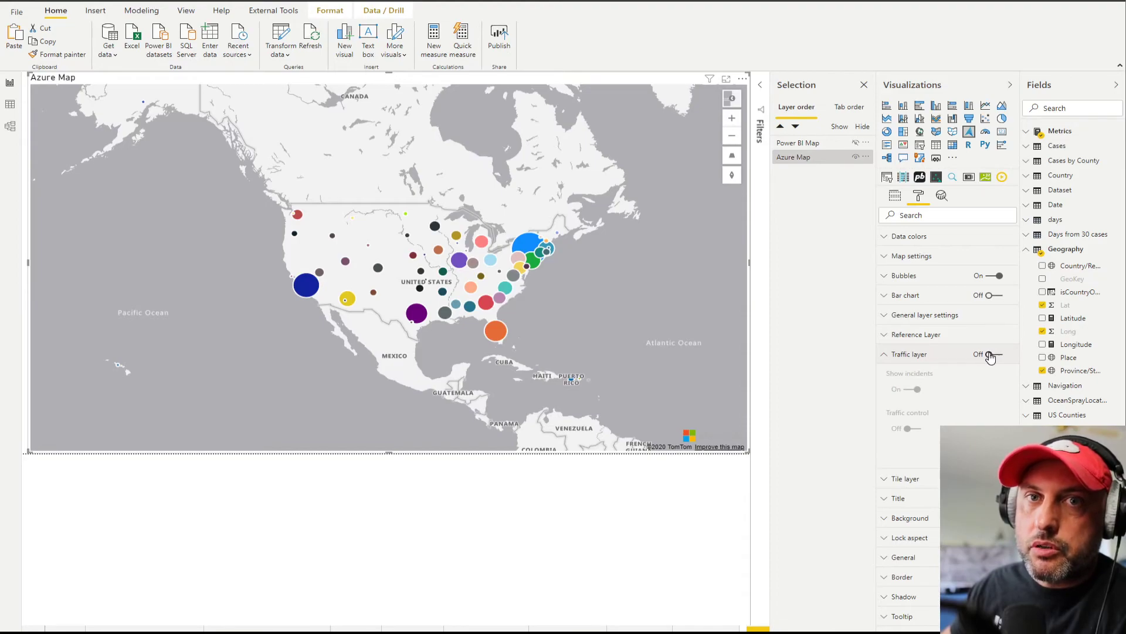
click(989, 355)
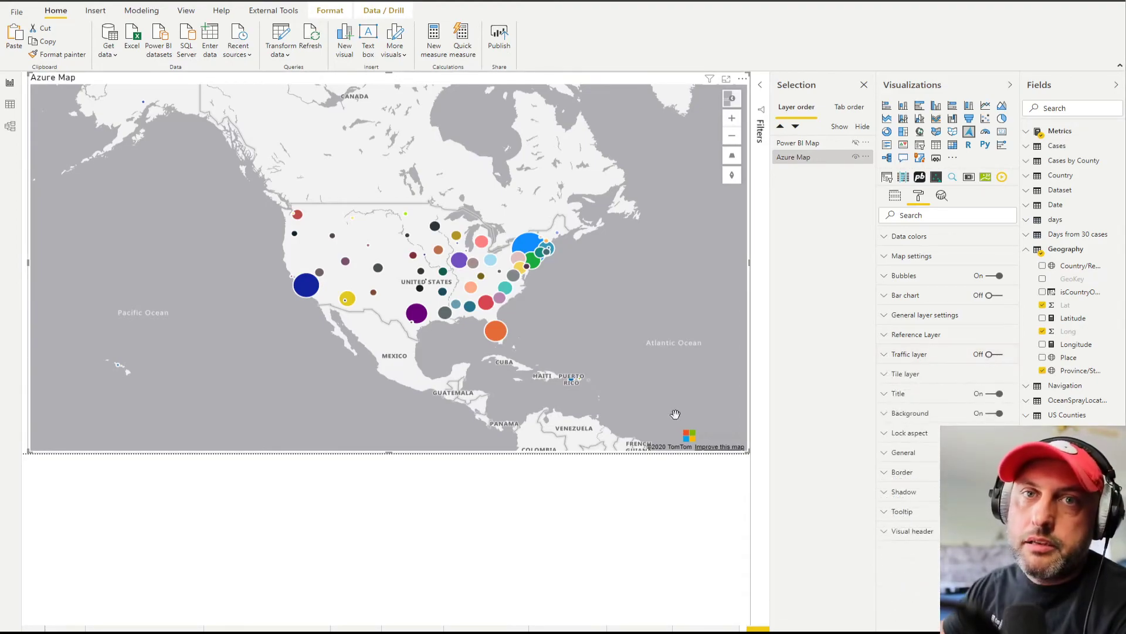